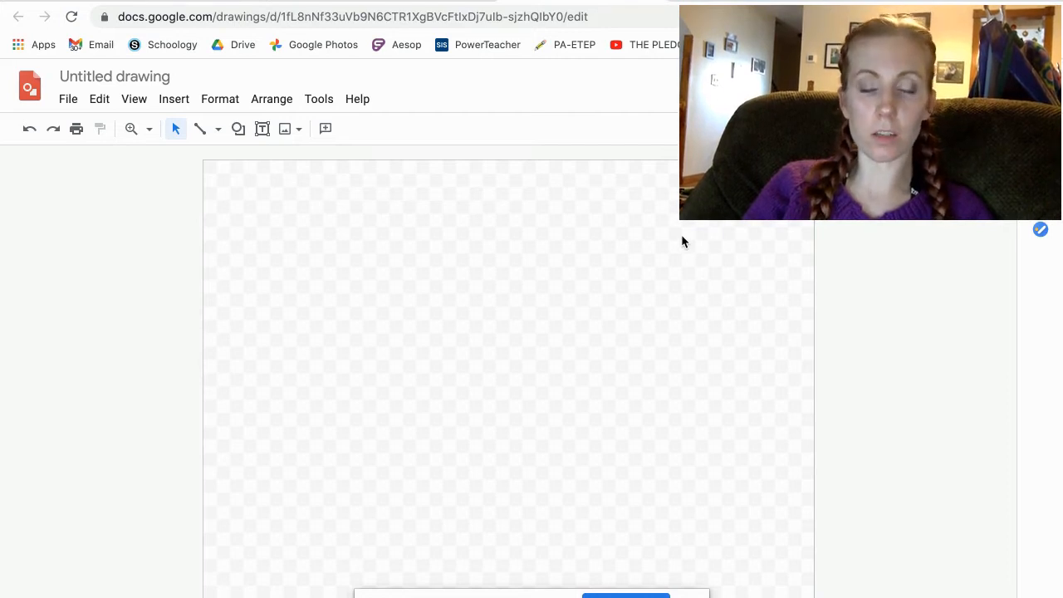
# Review the Mosaic Color Scheme PDF and the finished digital drawing, and return to the untitled drawing.
pyautogui.click(448, 1)
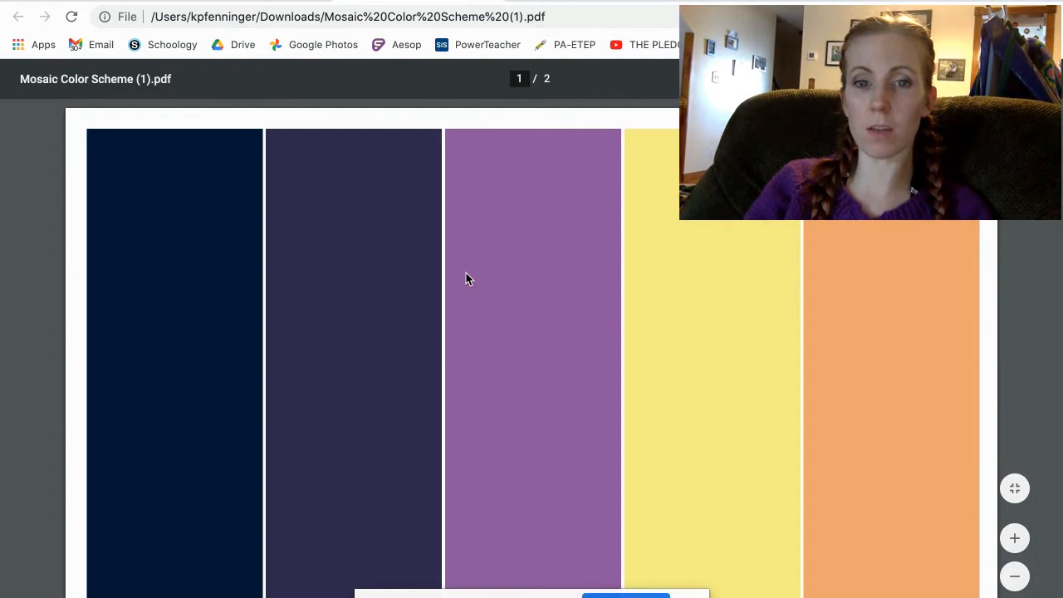
pyautogui.scroll(-1, 466, 279)
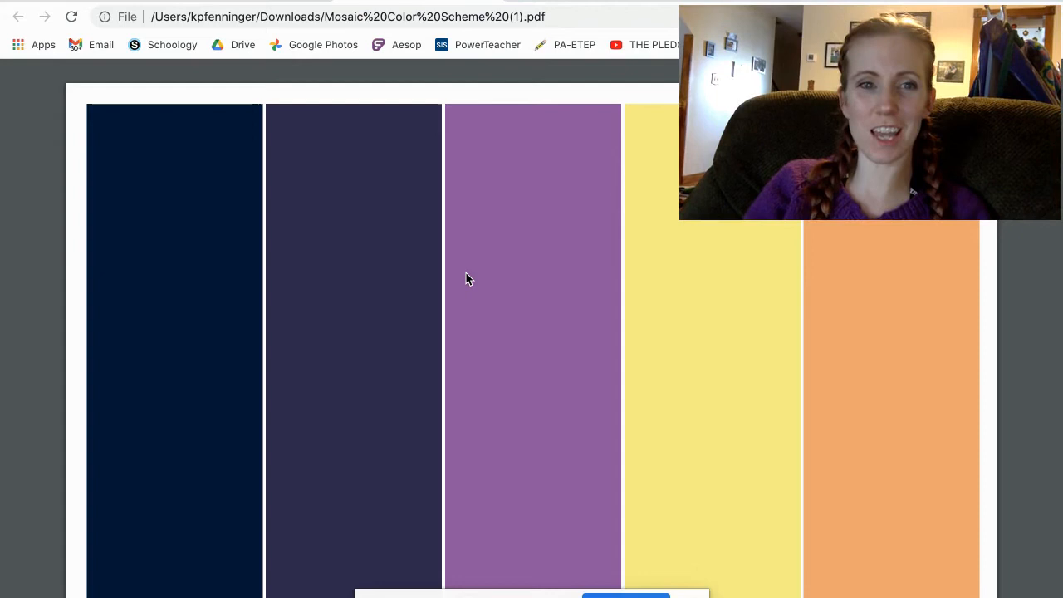
pyautogui.click(280, 0)
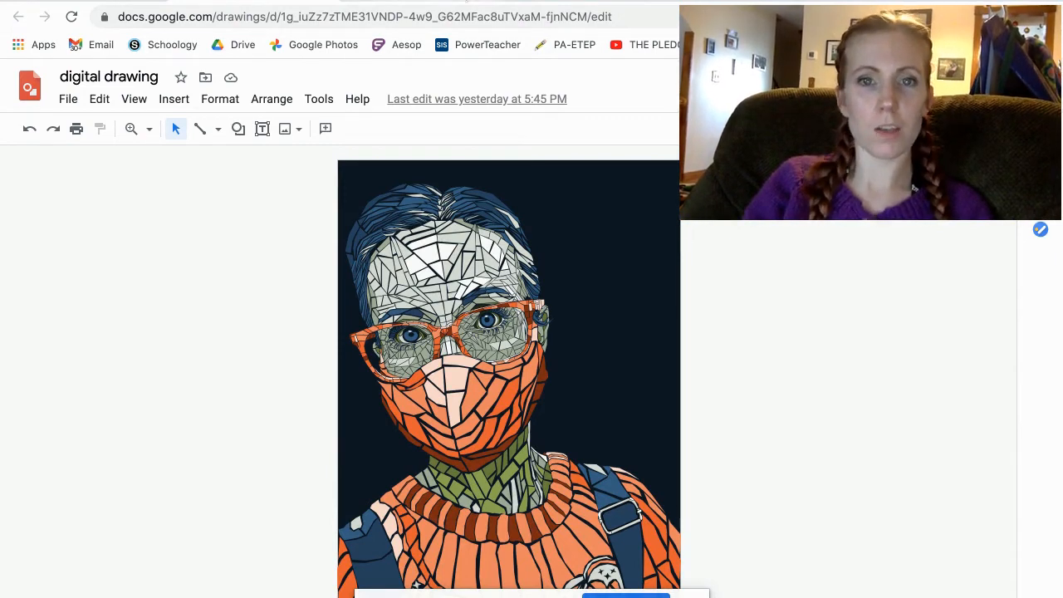
pyautogui.click(555, 2)
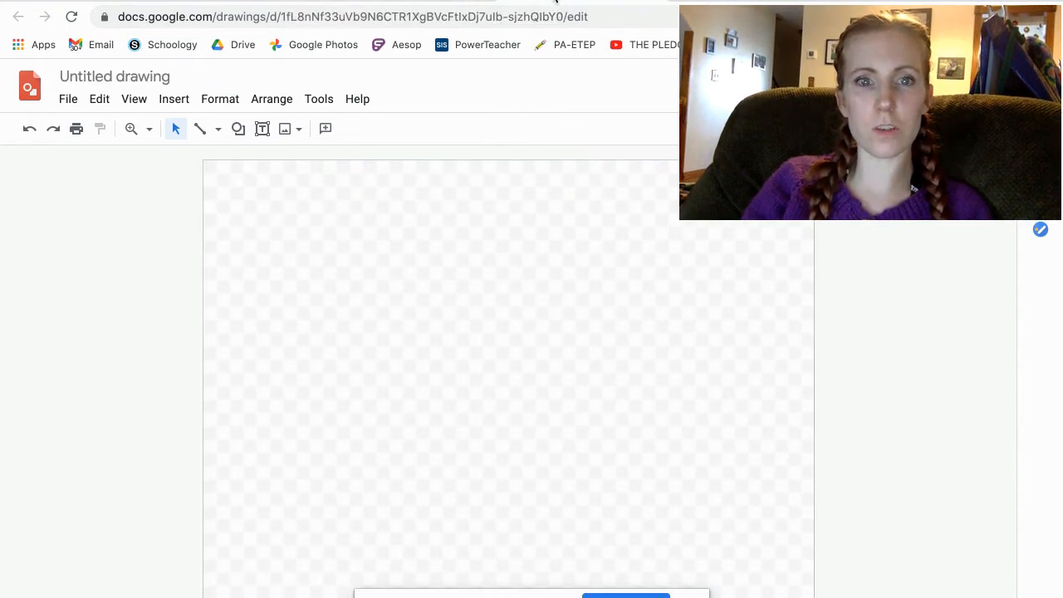
# Open the custom background color picker for the blank drawing and copy hex code 011638 from the Mosaic Color Scheme PDF.
pyautogui.rightClick(483, 270)
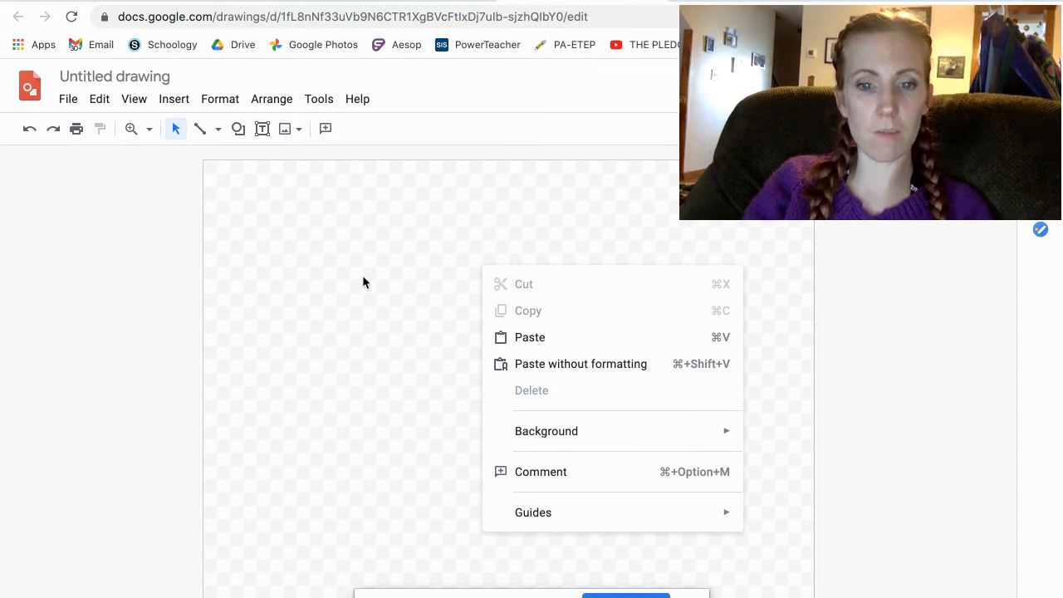
pyautogui.moveTo(556, 442)
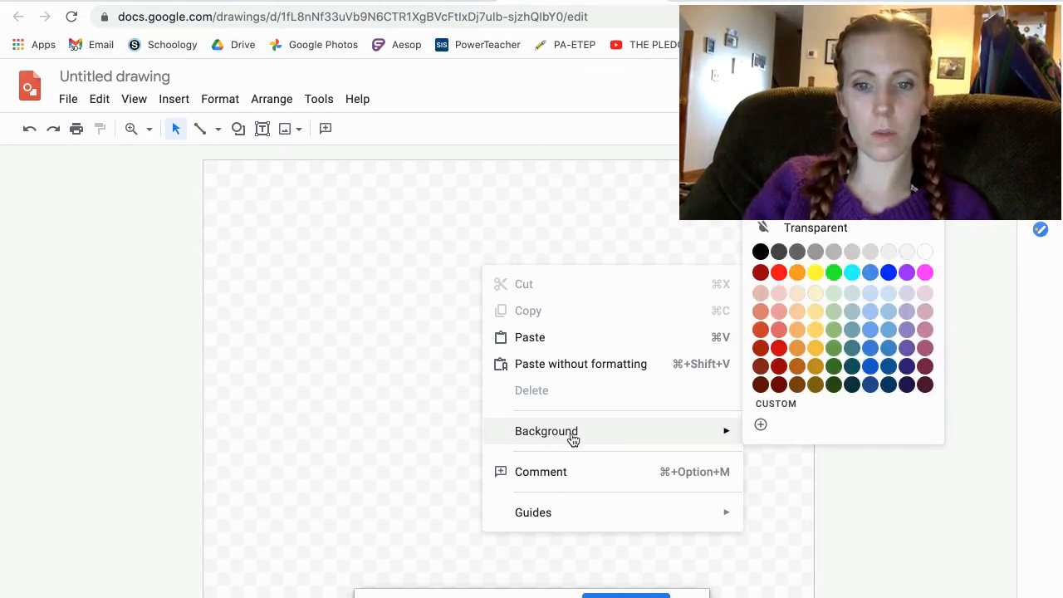
pyautogui.click(761, 427)
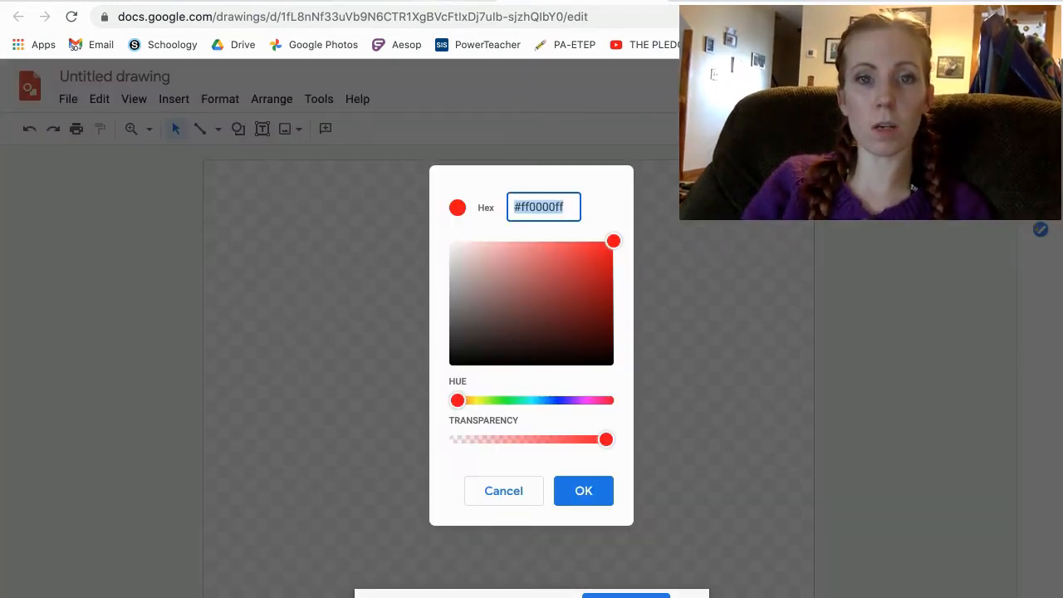
pyautogui.click(417, 2)
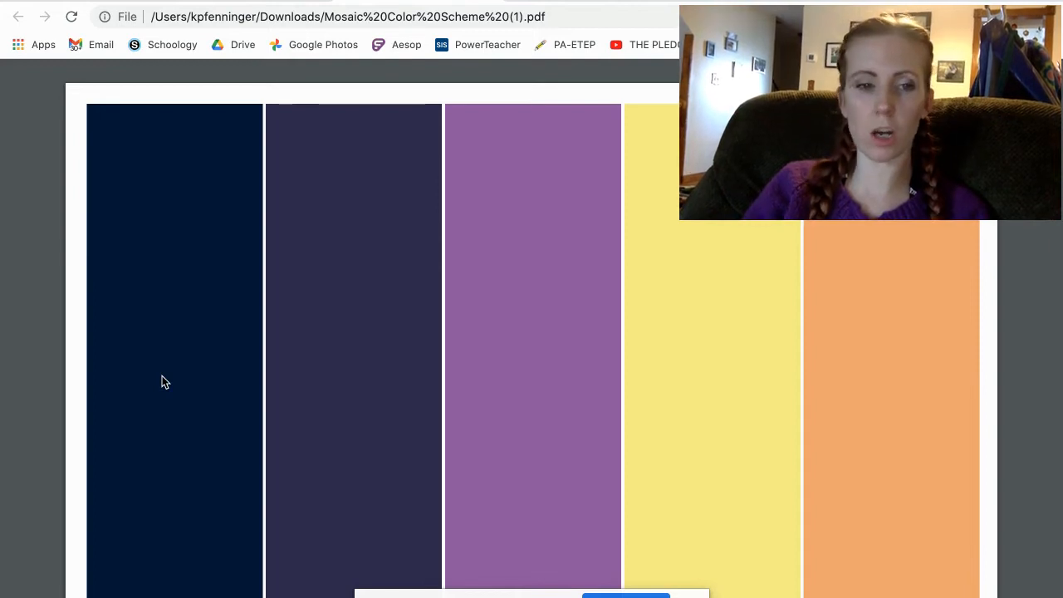
pyautogui.scroll(-10, 162, 378)
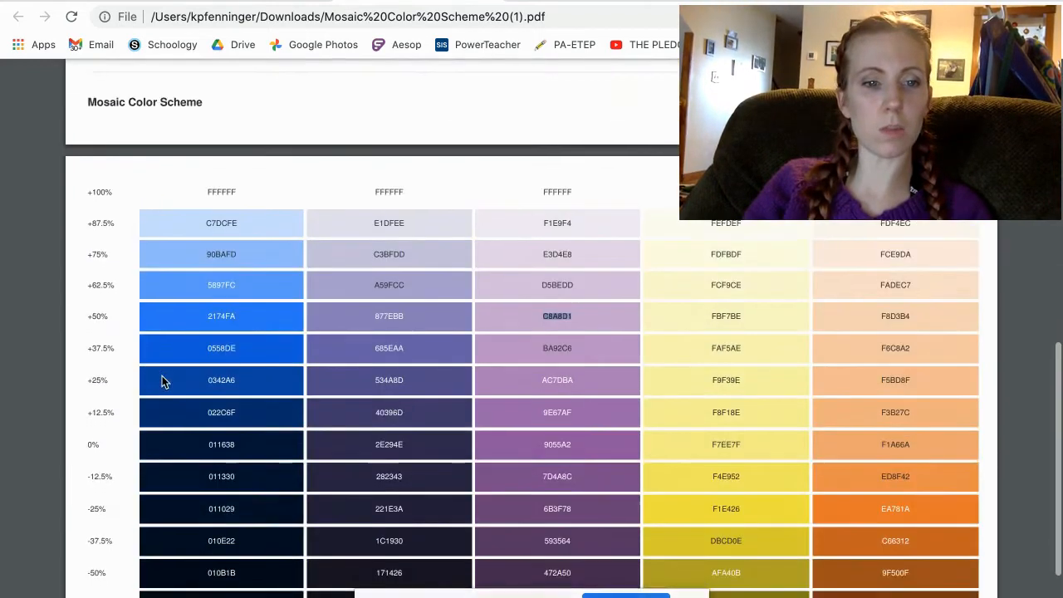
pyautogui.scroll(-2, 162, 379)
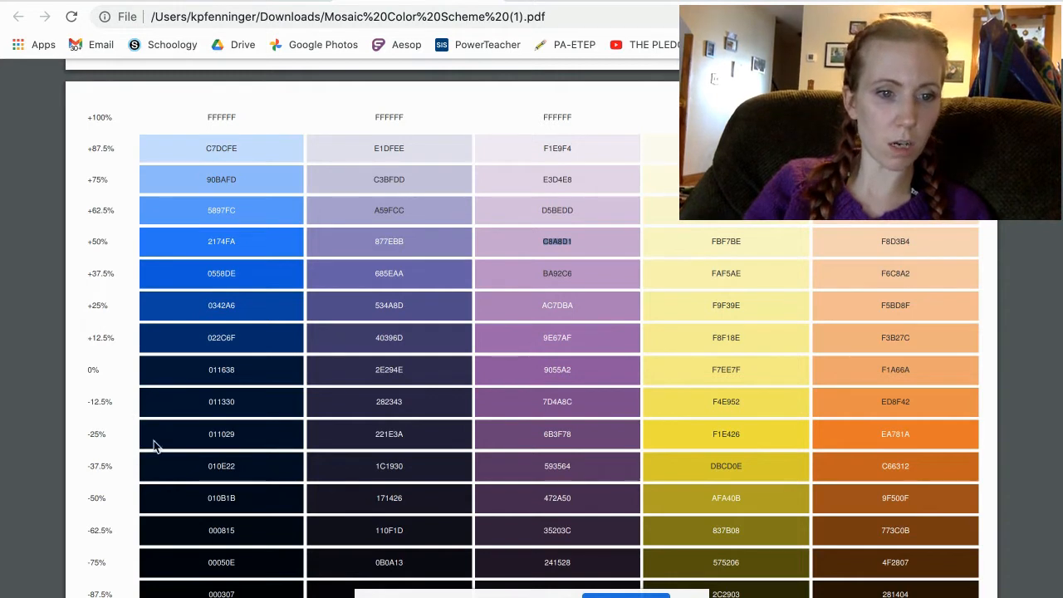
pyautogui.scroll(-1, 187, 525)
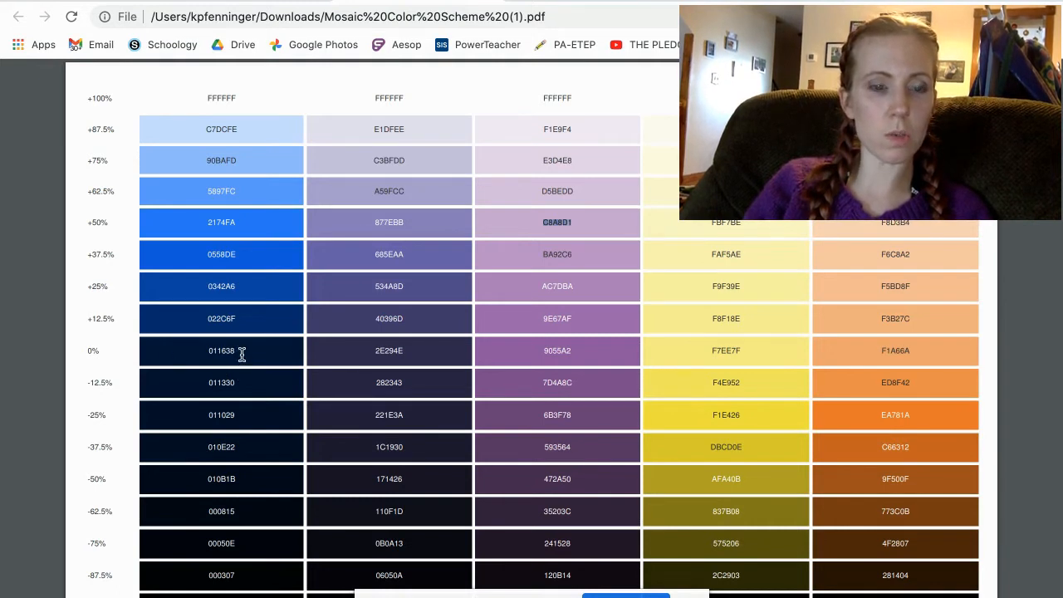
pyautogui.moveTo(241, 351); pyautogui.dragTo(201, 350)
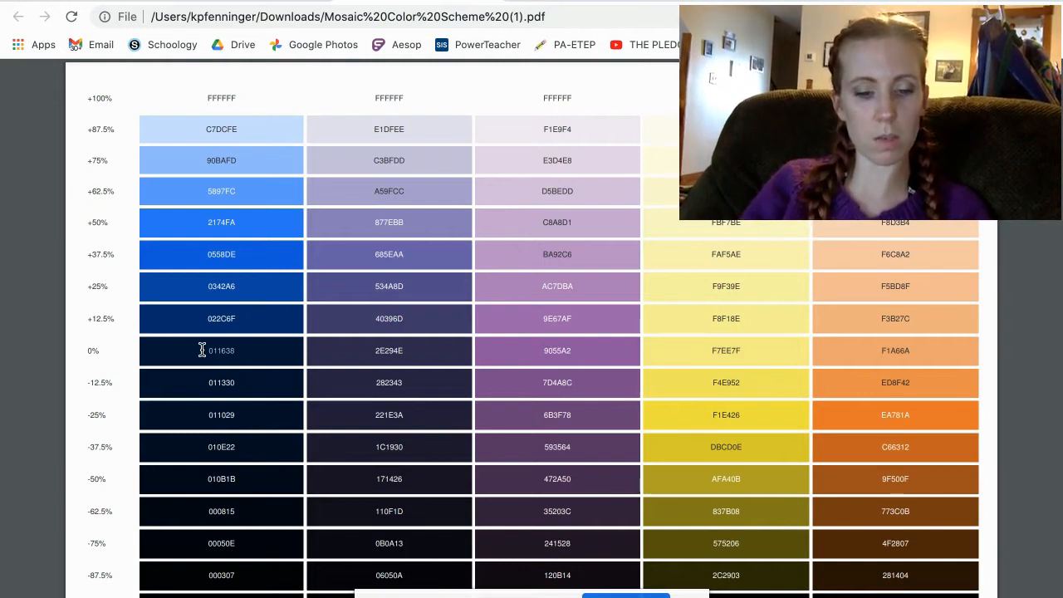
pyautogui.press('super+c')
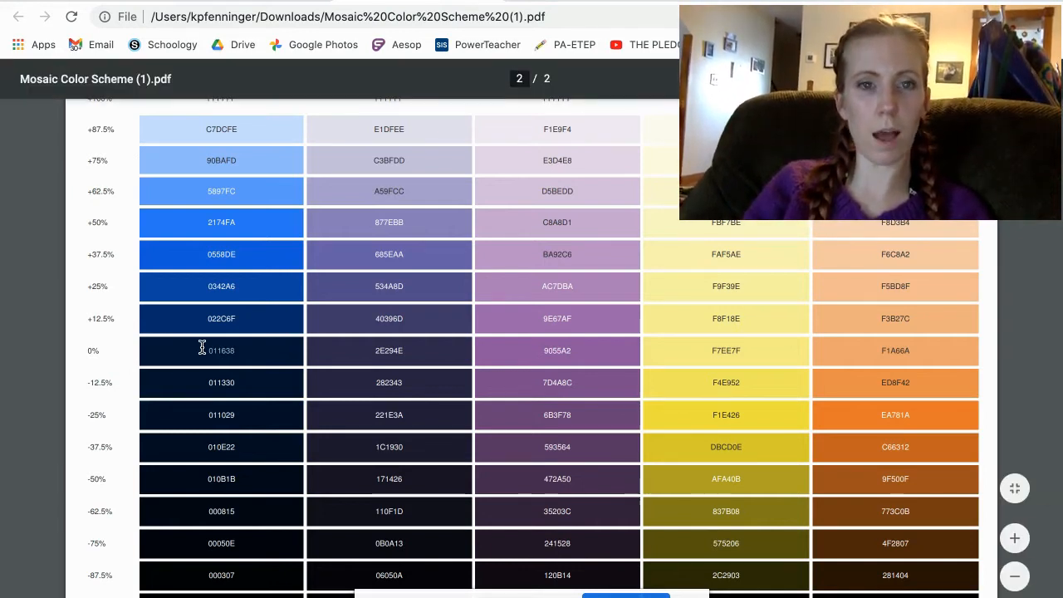
# Set the untitled drawing's background to the copied hex color 011638.
pyautogui.hotkey('ctrl', 'Tab')
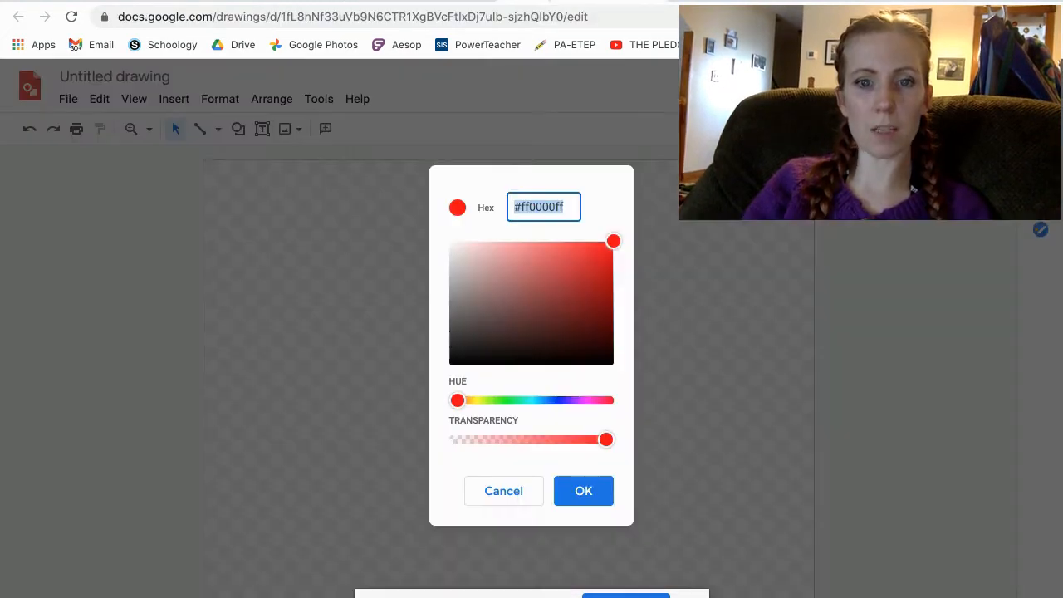
pyautogui.press('super+v')
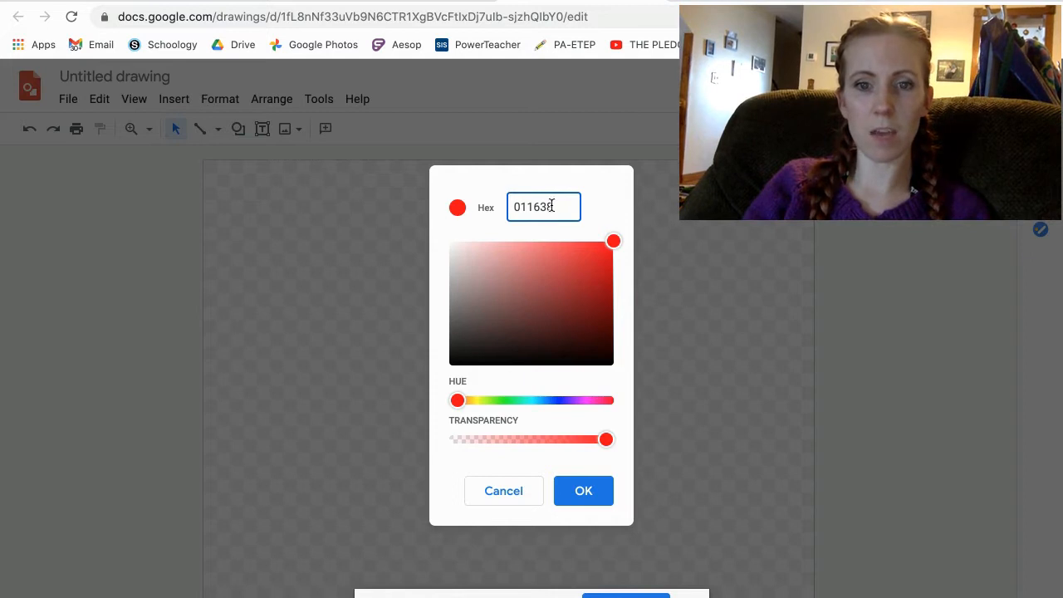
pyautogui.press('BackSpace')
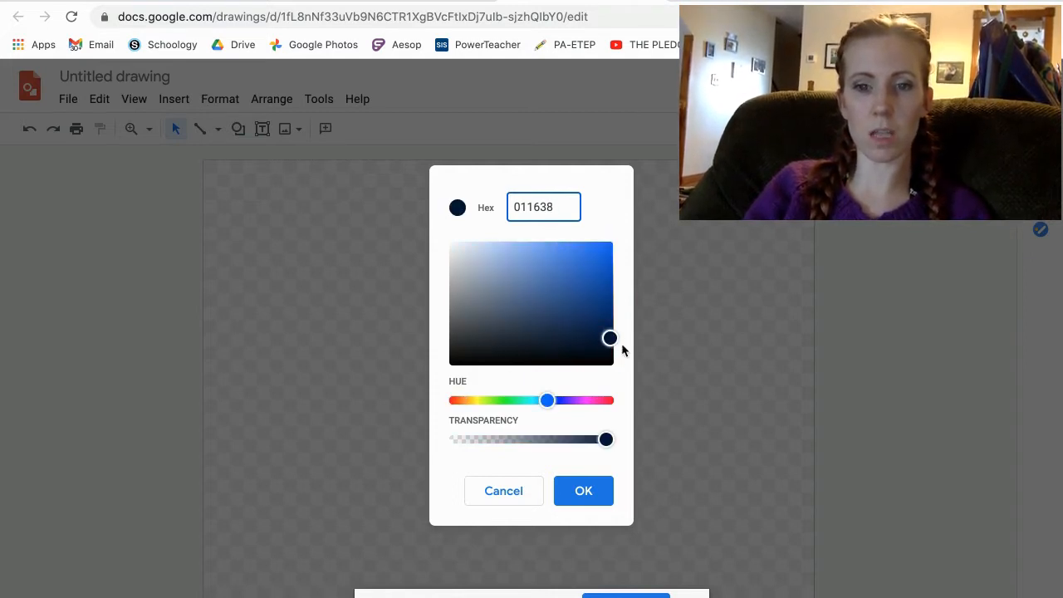
pyautogui.click(591, 490)
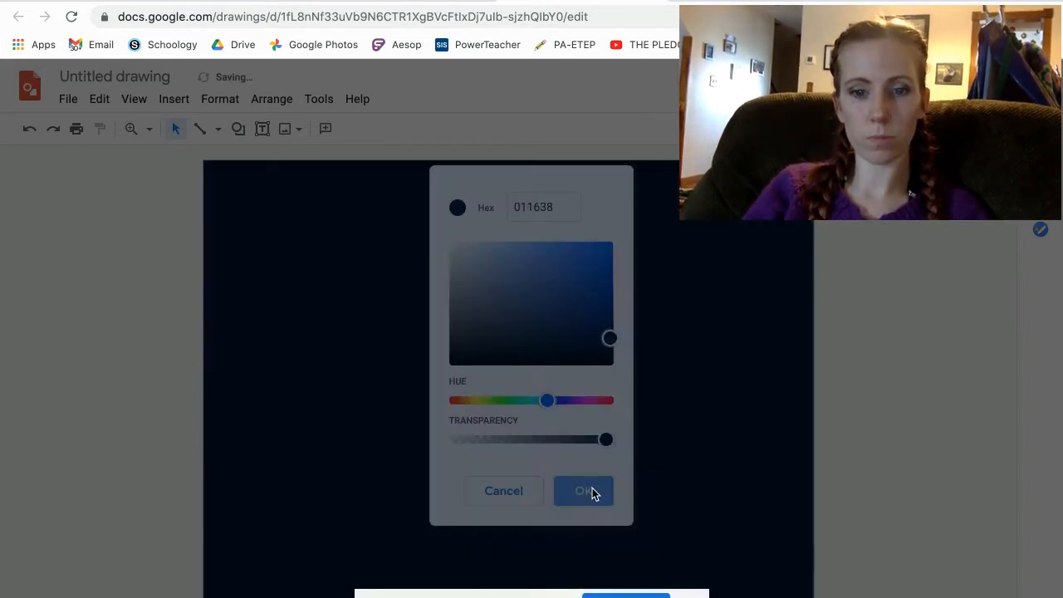
# Add a text box beside the canvas, outside its upper-left corner, with the bold title "Color Map".
pyautogui.click(262, 129)
pyautogui.moveTo(41, 177); pyautogui.dragTo(176, 221)
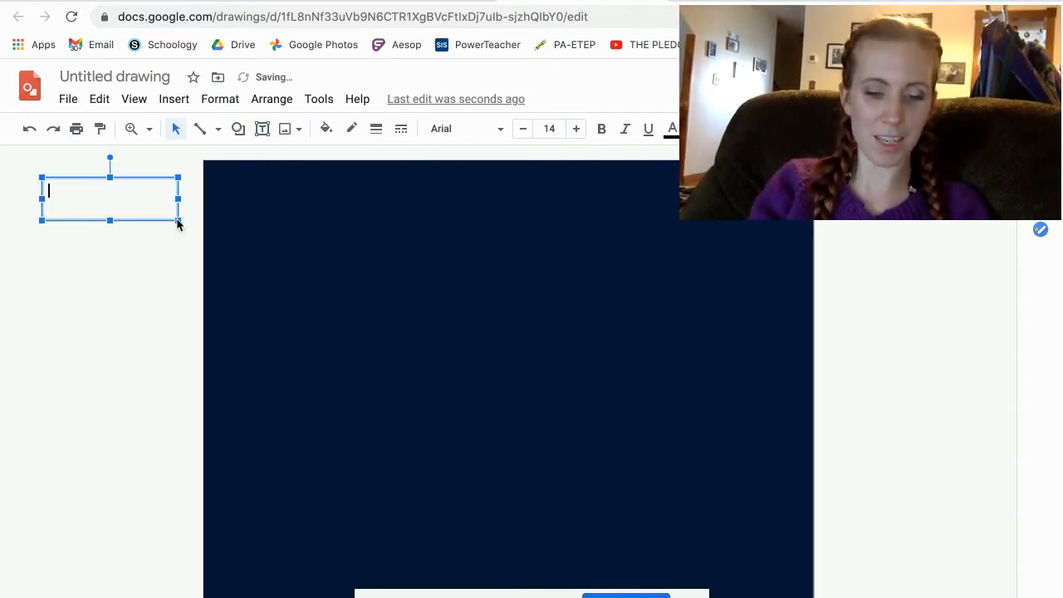
pyautogui.hotkey('ctrl', 'b')
pyautogui.write('Color Map')
pyautogui.click(129, 278)
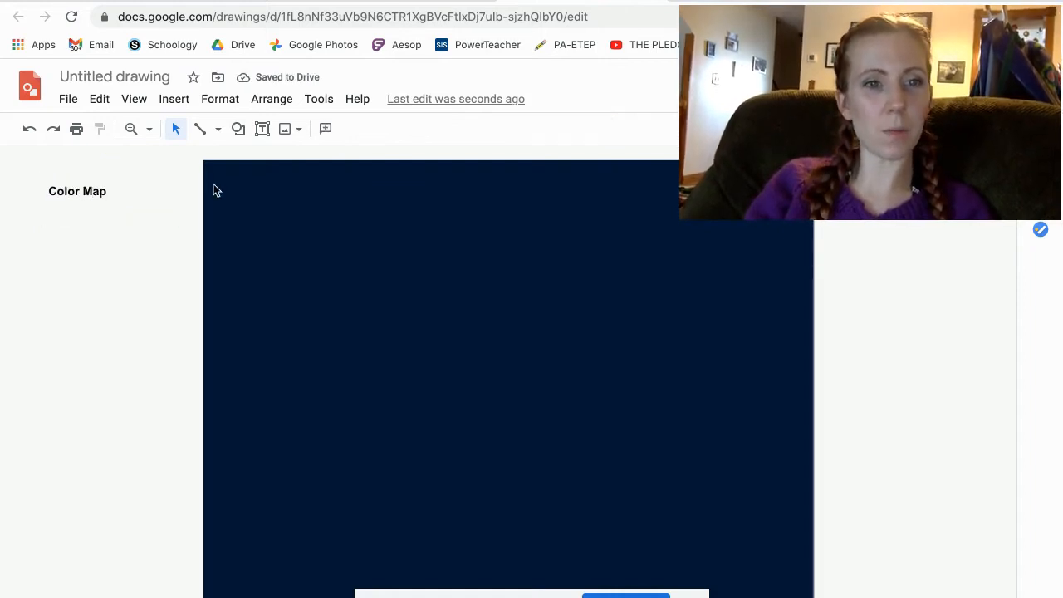
# Draw a small upright rectangle below the Color Map title and duplicate it into an evenly spaced row of four swatches.
pyautogui.click(238, 129)
pyautogui.moveTo(258, 159)
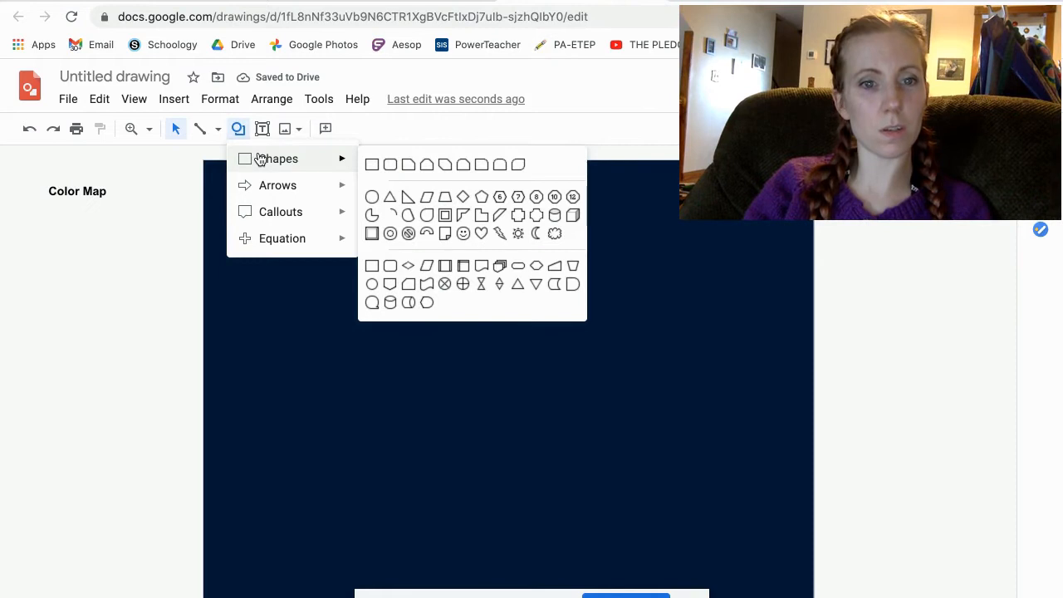
pyautogui.click(375, 165)
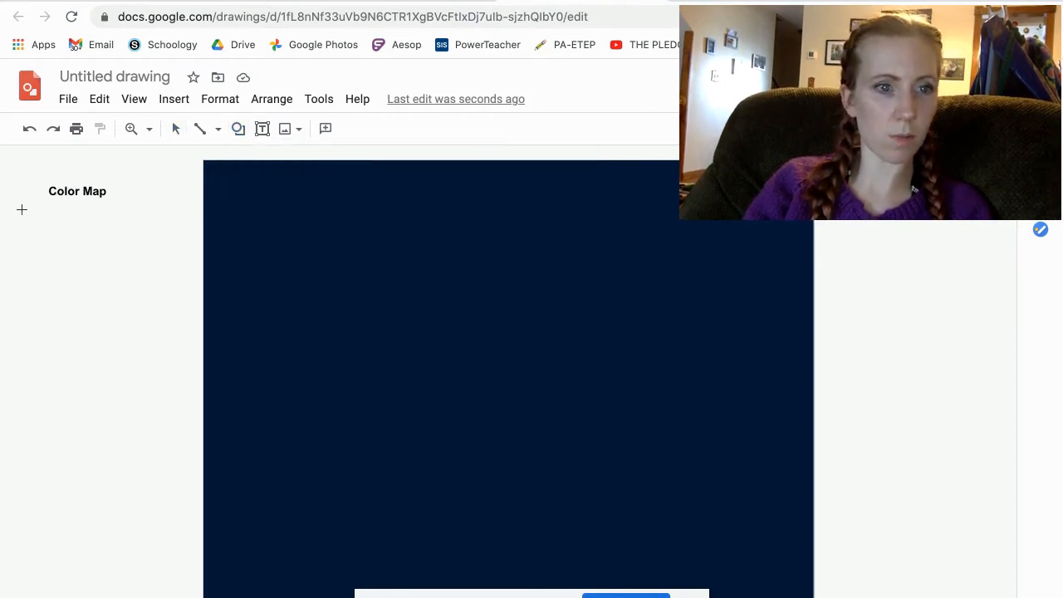
pyautogui.moveTo(17, 209); pyautogui.dragTo(52, 260)
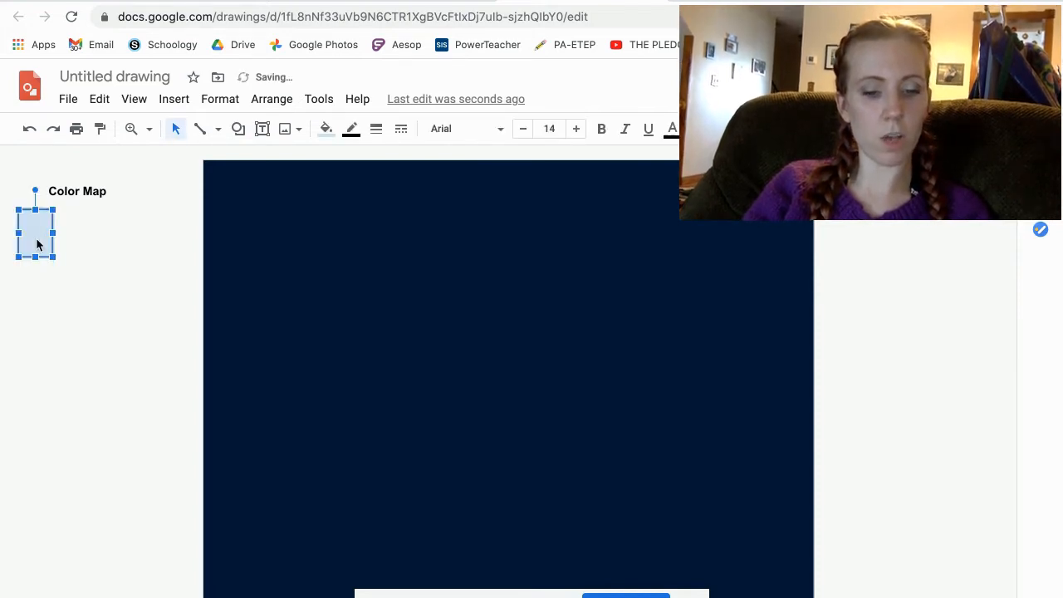
pyautogui.hotkey('ctrl', 'd')
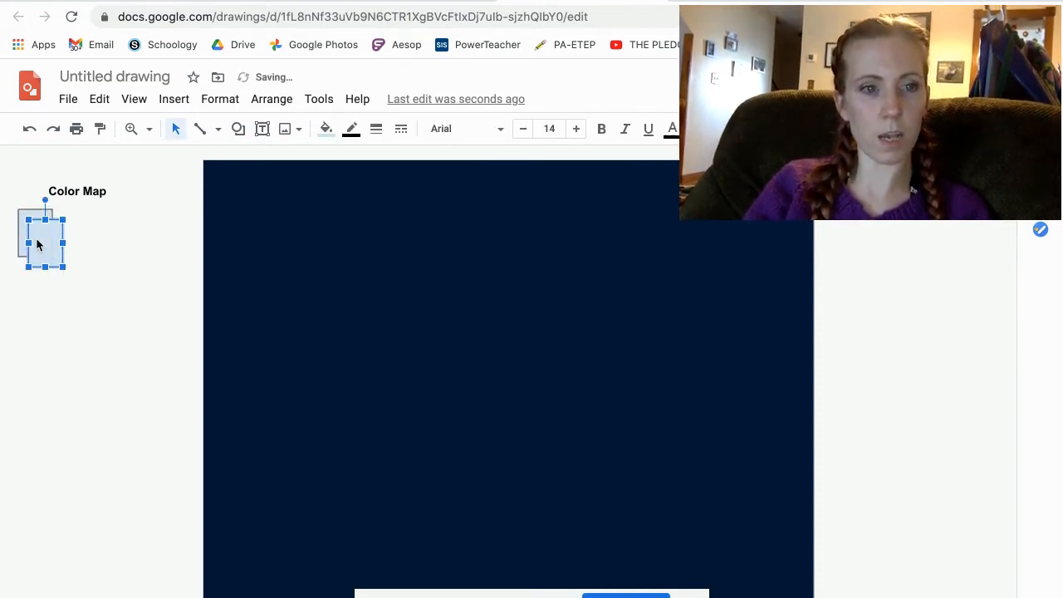
pyautogui.hotkey('ctrl', 'd')
pyautogui.hotkey('ctrl', 'd')
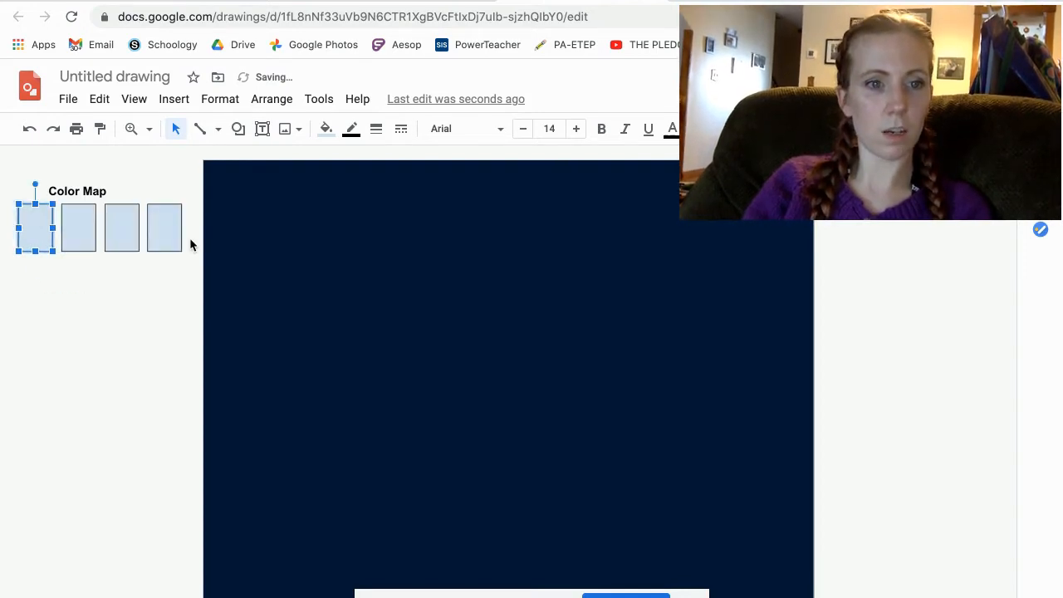
# Duplicate the row of four swatches three times, aligning the copies below it to form a four-by-four grid.
pyautogui.moveTo(189, 237); pyautogui.dragTo(5, 228)
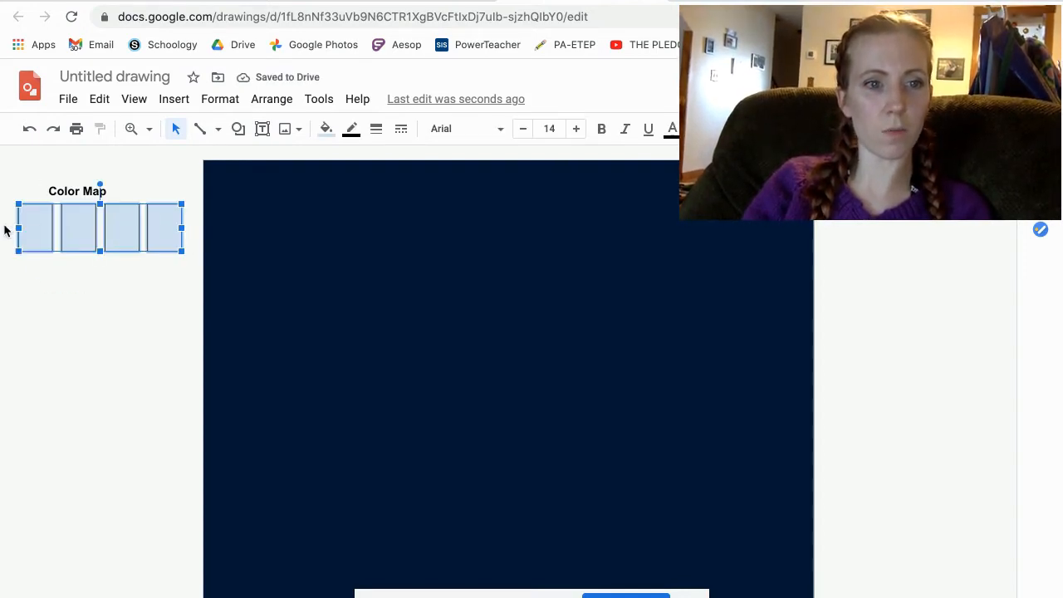
pyautogui.hotkey('ctrl', 'd')
pyautogui.moveTo(54, 252); pyautogui.dragTo(44, 294)
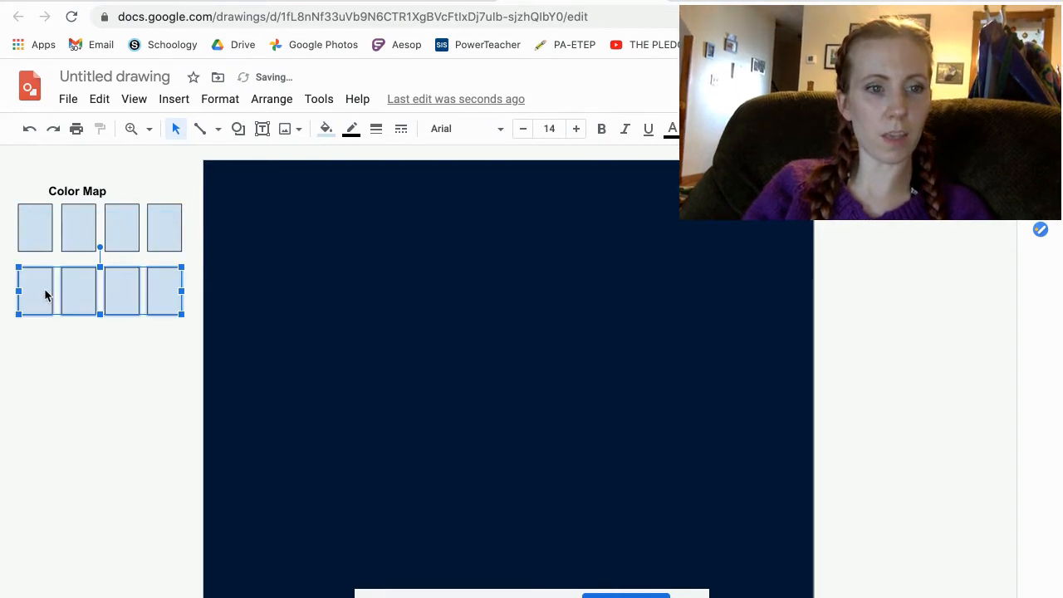
pyautogui.hotkey('ctrl', 'd')
pyautogui.moveTo(55, 249); pyautogui.dragTo(35, 357)
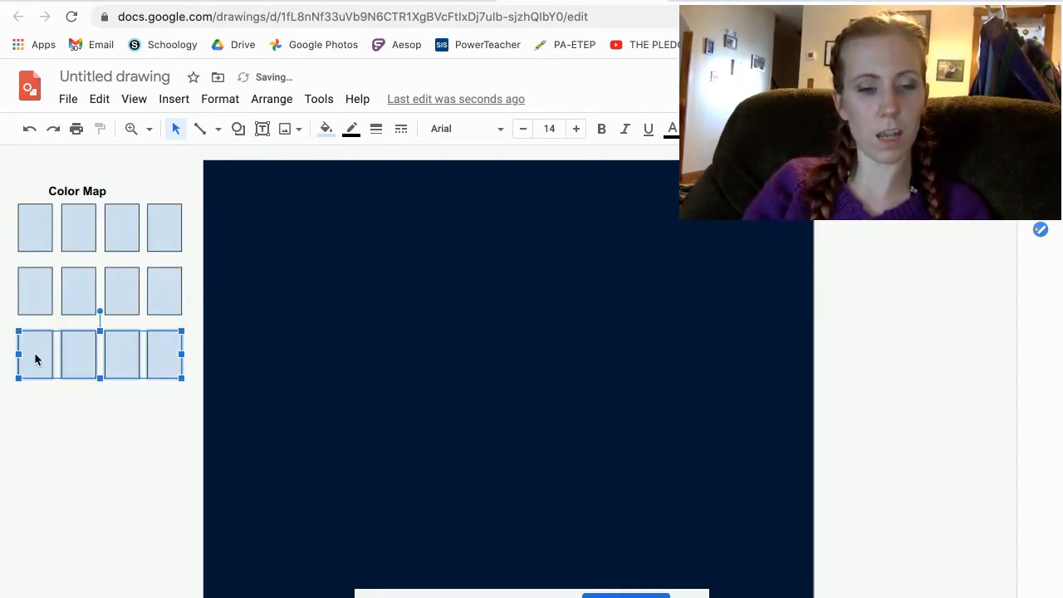
pyautogui.hotkey('ctrl', 'd')
pyautogui.moveTo(70, 261); pyautogui.dragTo(38, 416)
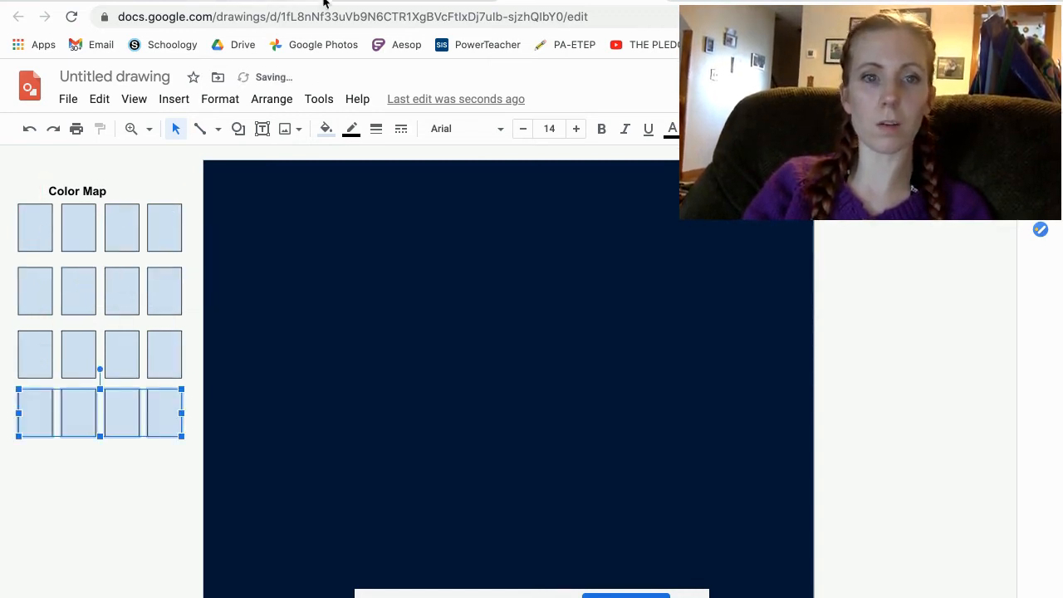
# Copy hex code E1DFEE from the +87.5% row of the second color column in the Mosaic Color Scheme PDF.
pyautogui.click(374, 3)
pyautogui.scroll(10, 373, 295)
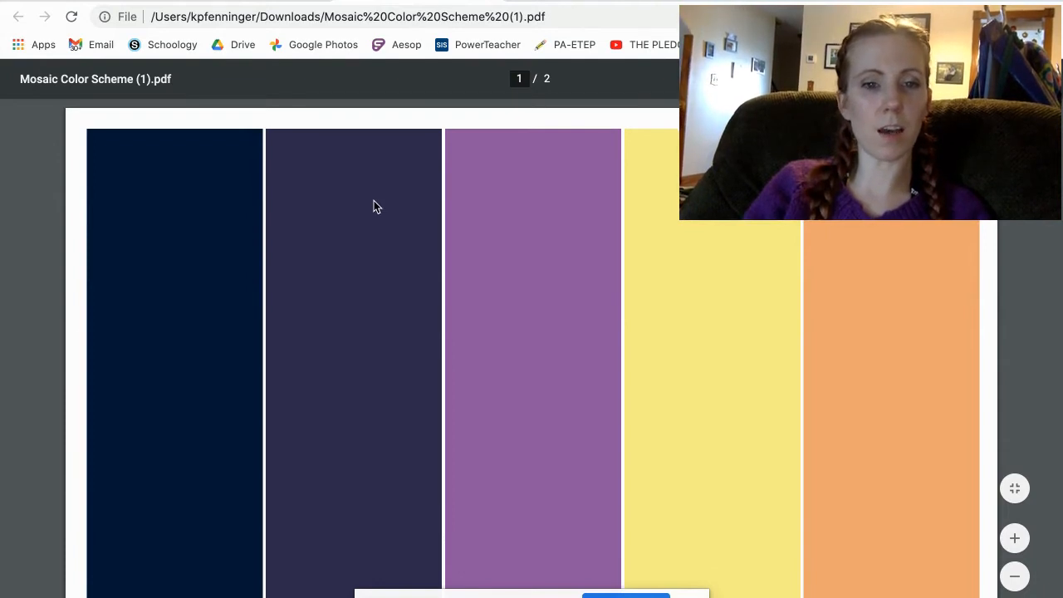
pyautogui.scroll(-3, 373, 204)
pyautogui.scroll(-8, 374, 206)
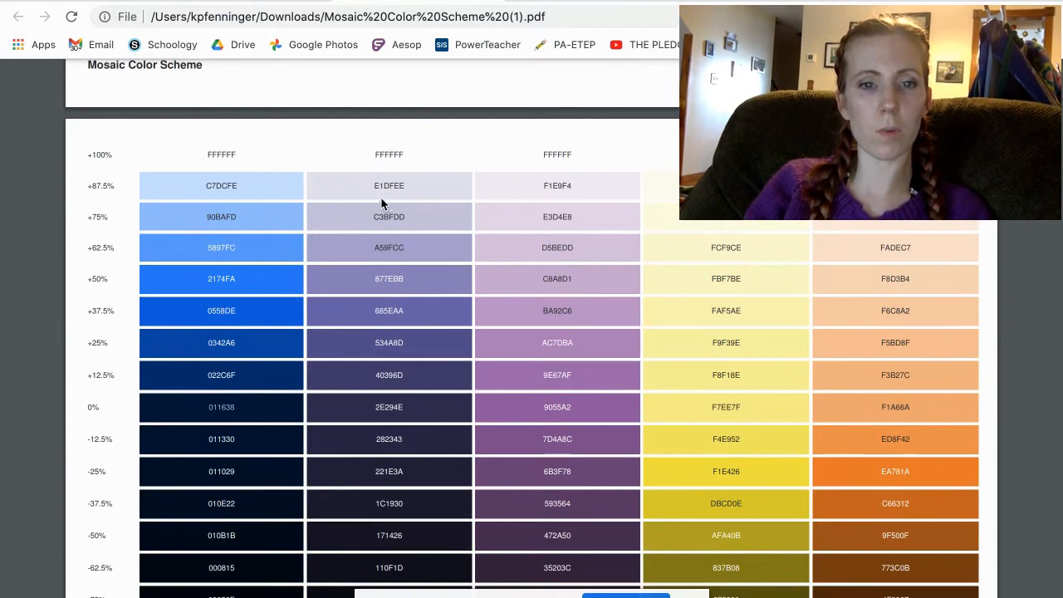
pyautogui.moveTo(404, 185); pyautogui.dragTo(366, 186)
pyautogui.hotkey('ctrl', 'c')
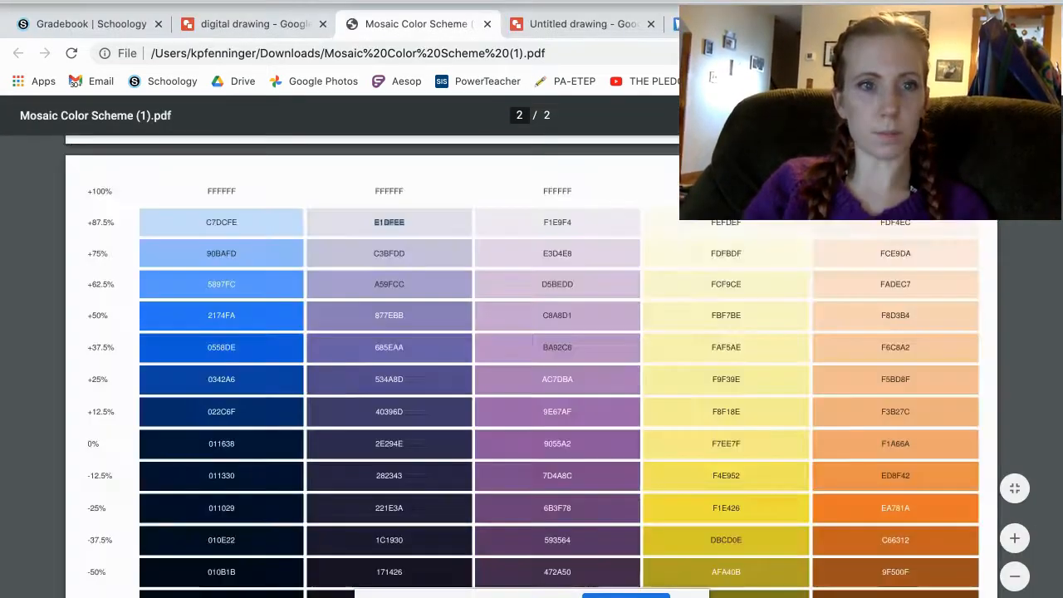
# Fill the first swatch in the Color Map's top row with the copied custom color E1DFEE.
pyautogui.click(614, 11)
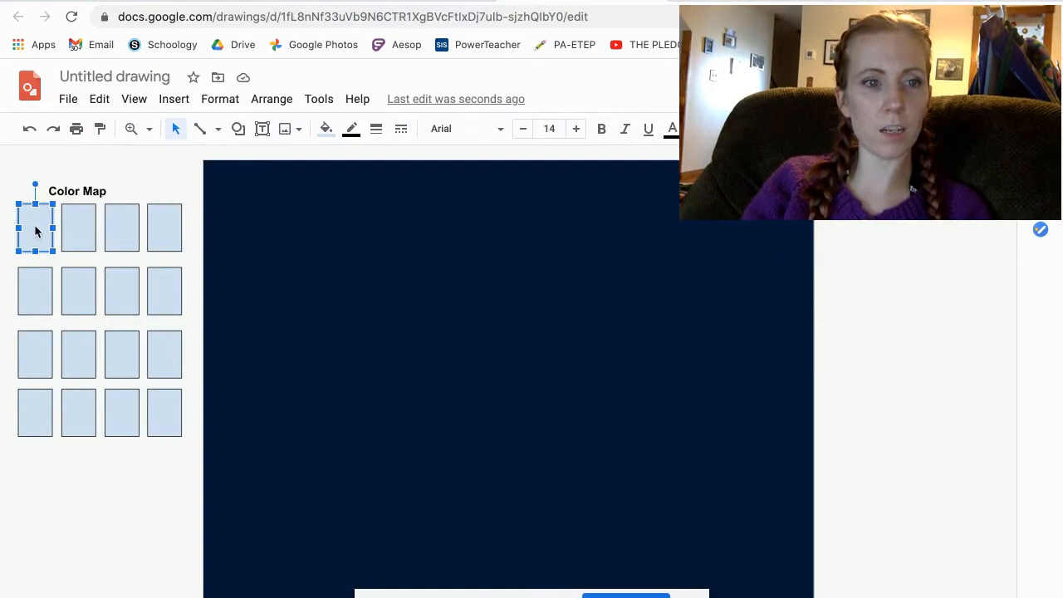
pyautogui.click(327, 129)
pyautogui.click(351, 390)
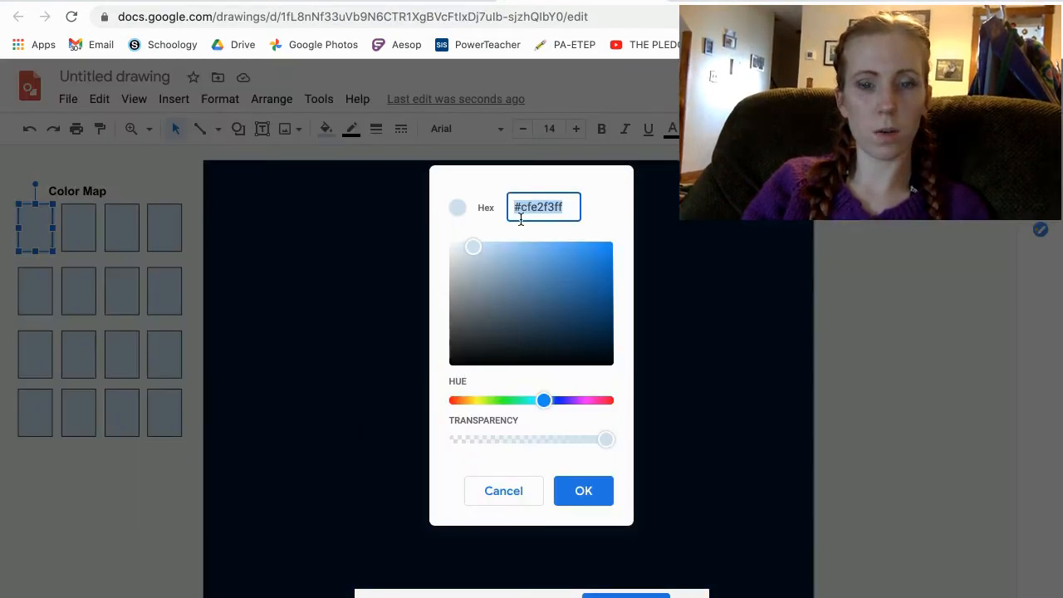
pyautogui.hotkey('ctrl', 'v')
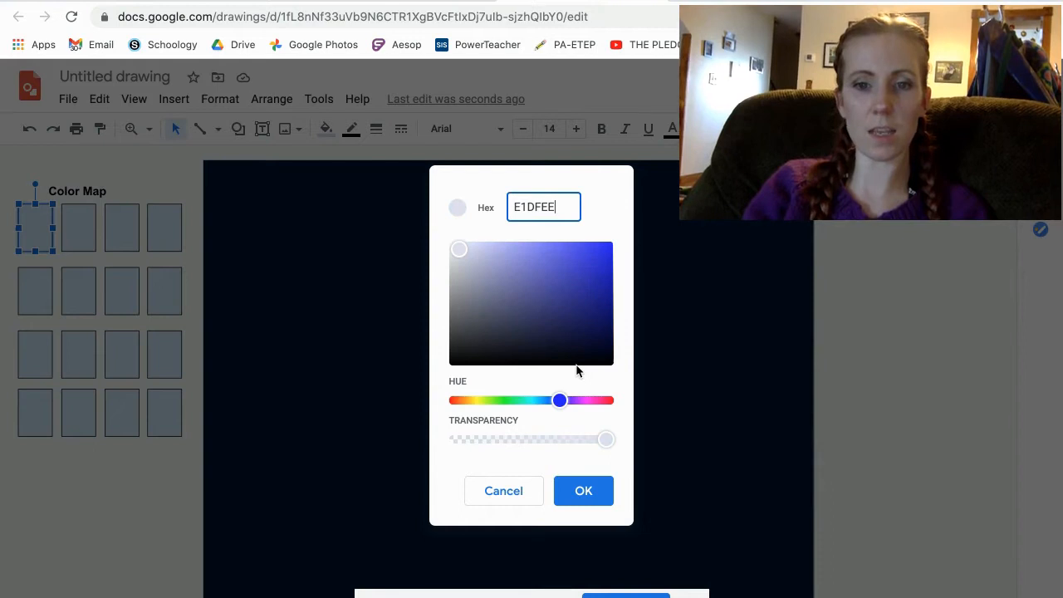
pyautogui.click(584, 490)
# Select the second swatch in the Color Map's top row and copy hex code A59FCC from the PDF's second color column, +62.5% row.
pyautogui.click(78, 220)
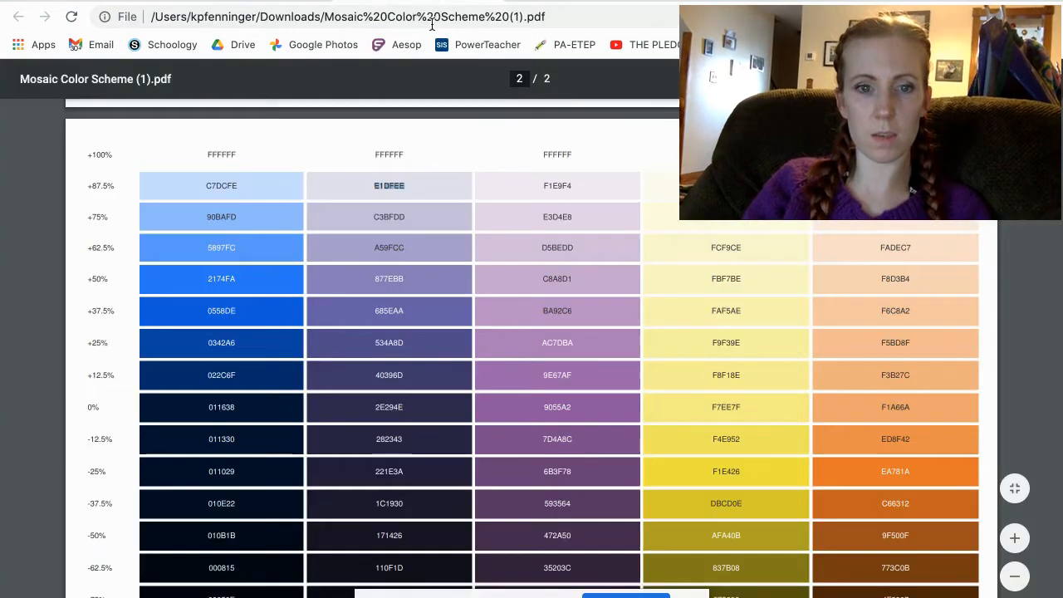
pyautogui.click(431, 0)
pyautogui.moveTo(409, 246); pyautogui.dragTo(367, 249)
pyautogui.click(392, 208)
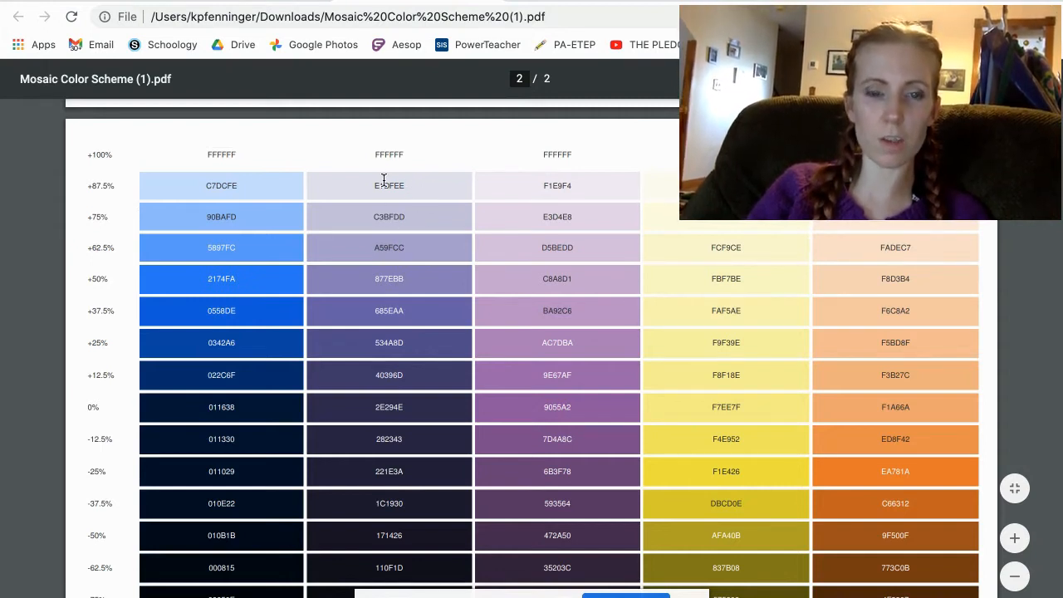
pyautogui.moveTo(411, 243); pyautogui.dragTo(367, 246)
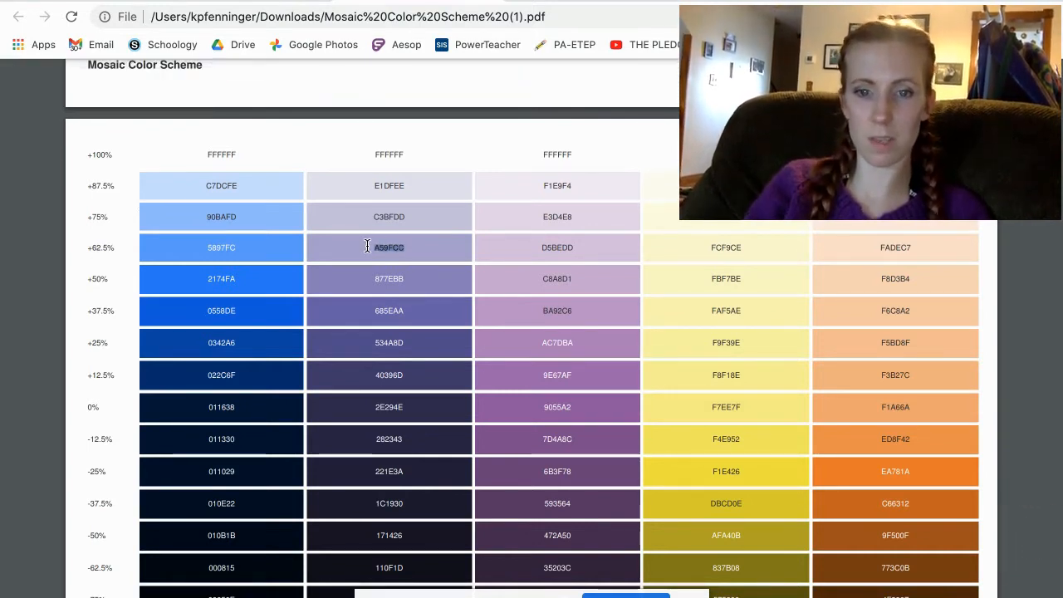
pyautogui.press('super+c')
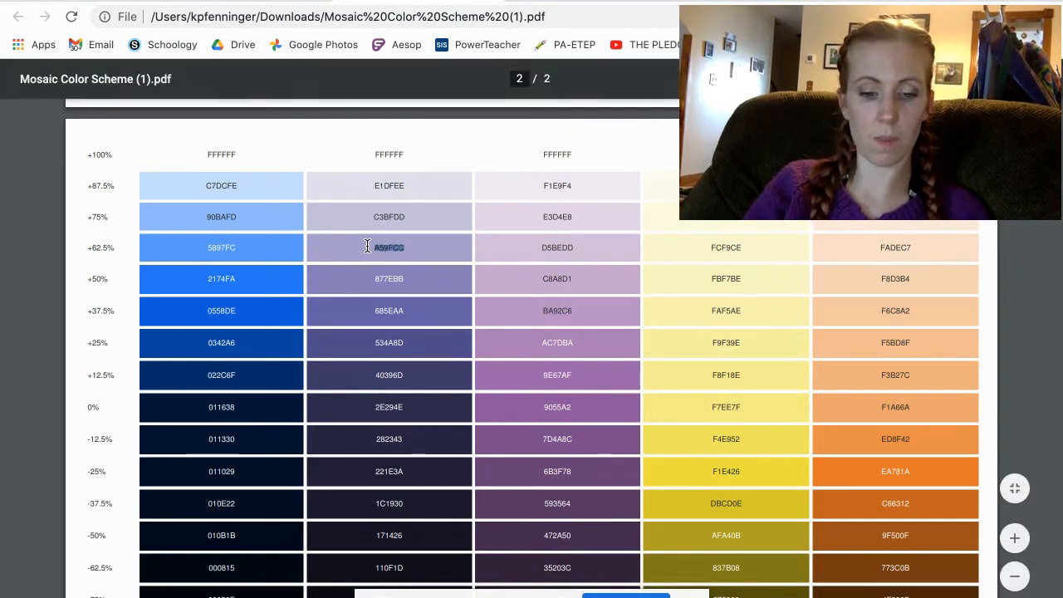
# Fill the second swatch in the Color Map's top row with the custom color A59FCC.
pyautogui.hotkey('ctrl', 'Tab')
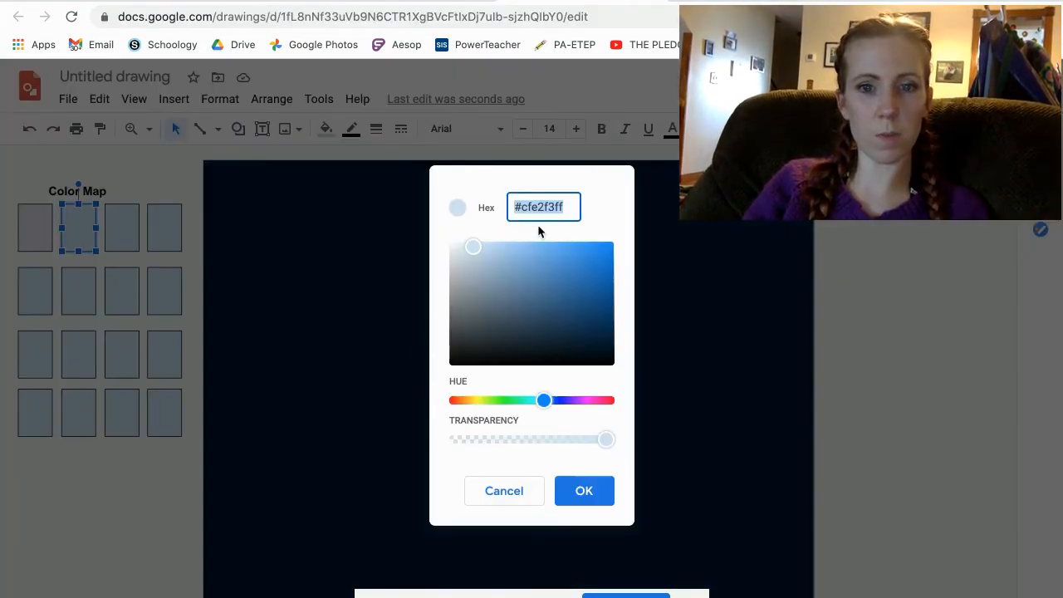
pyautogui.press('super+v')
pyautogui.click(569, 490)
# Select the third swatch in the top row and copy hex code 685EAA from the PDF's second color column, +37.5% row.
pyautogui.click(124, 239)
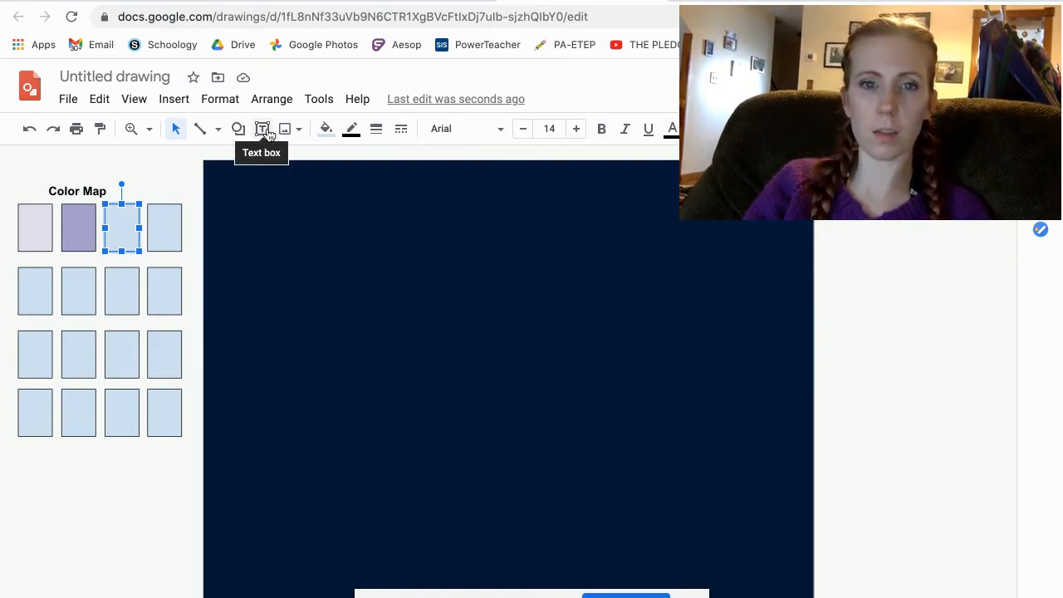
pyautogui.click(438, 0)
pyautogui.moveTo(409, 309); pyautogui.dragTo(362, 310)
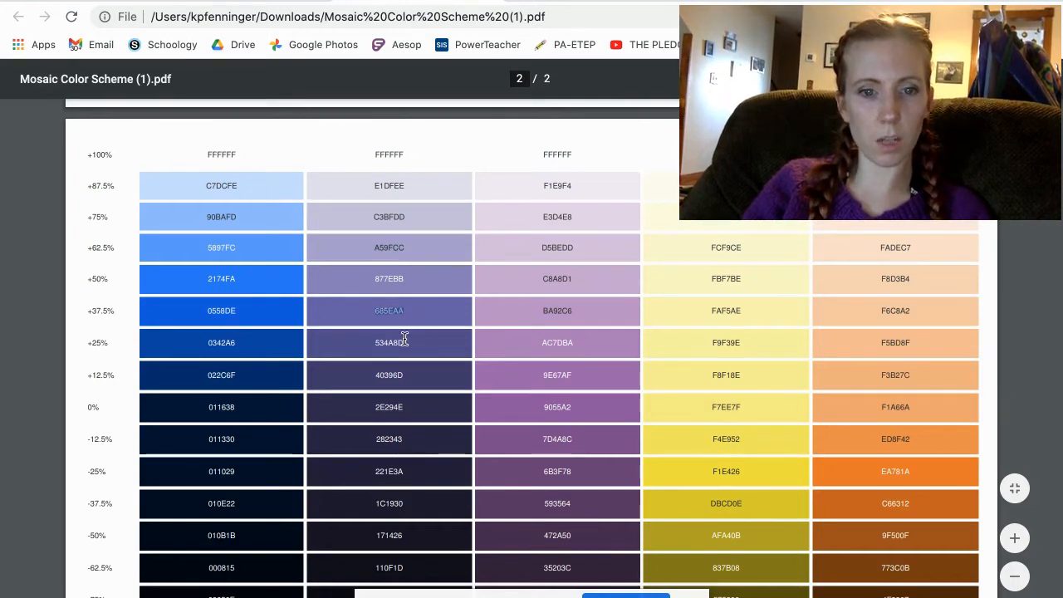
pyautogui.moveTo(406, 342); pyautogui.dragTo(360, 342)
pyautogui.moveTo(413, 310); pyautogui.dragTo(340, 312)
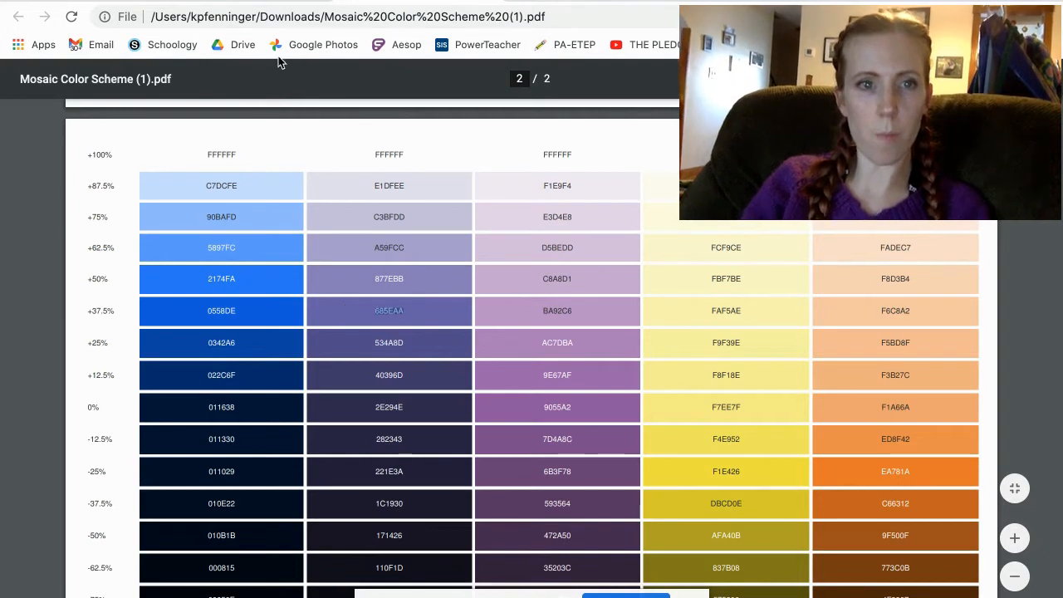
# Fill the third swatch in the Color Map's top row with the copied custom color 685EAA.
pyautogui.hotkey('ctrl', 'Tab')
pyautogui.click(323, 130)
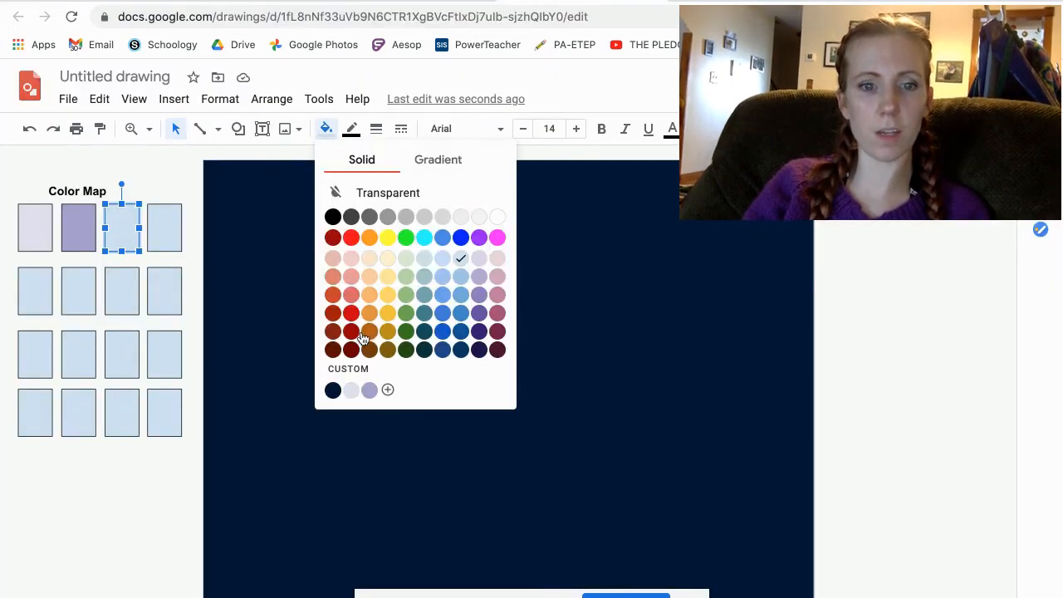
pyautogui.click(387, 392)
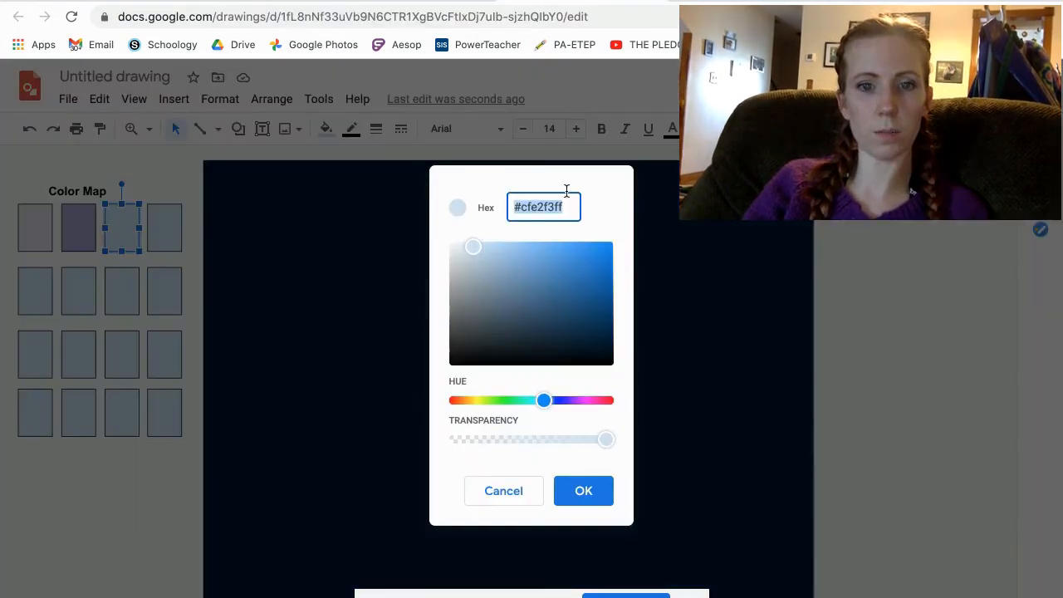
pyautogui.hotkey('ctrl', 'v')
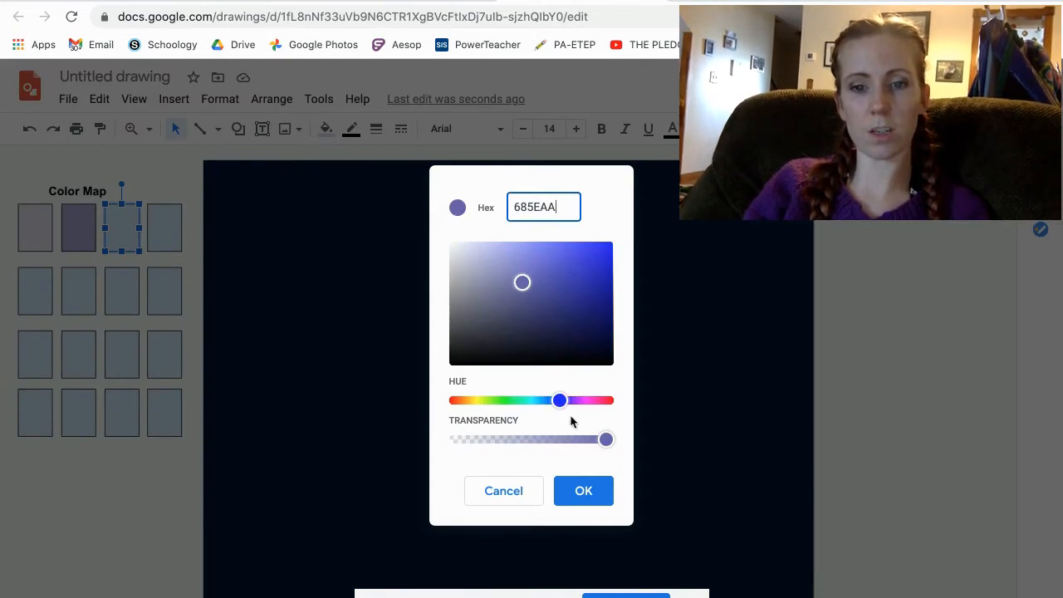
pyautogui.click(579, 488)
# Select the fourth swatch in the top row and copy hex code 2E294E from the PDF's second color column, 0% row.
pyautogui.click(158, 231)
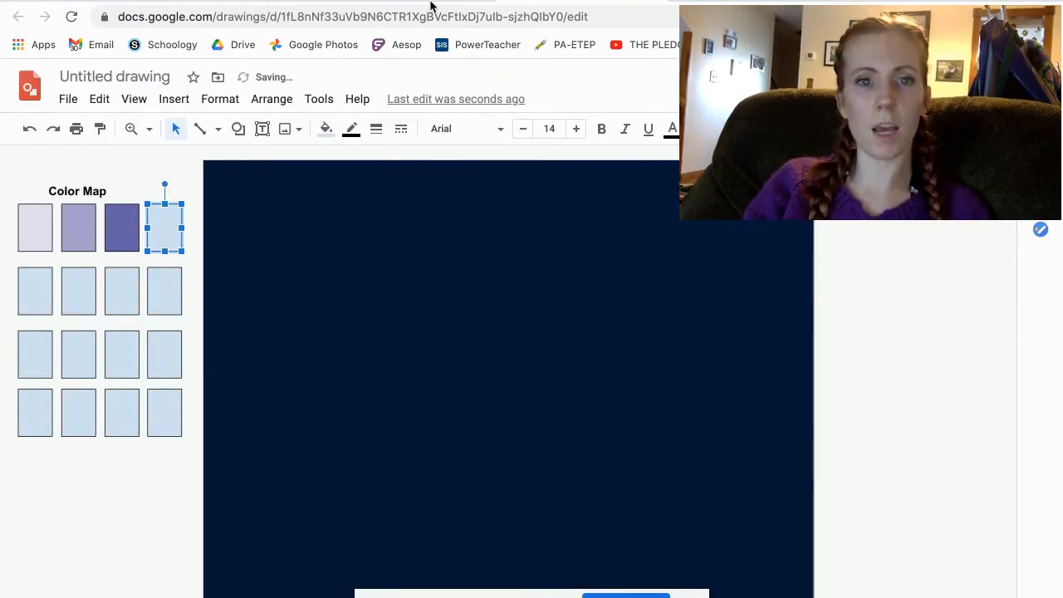
pyautogui.hotkey('ctrl', 'Tab')
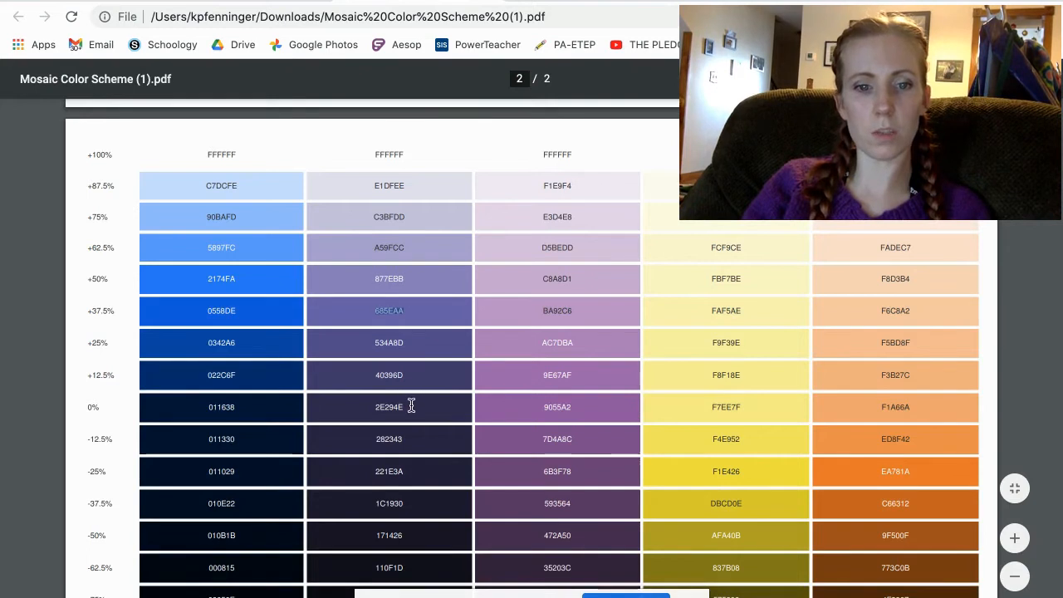
pyautogui.moveTo(410, 405); pyautogui.dragTo(358, 404)
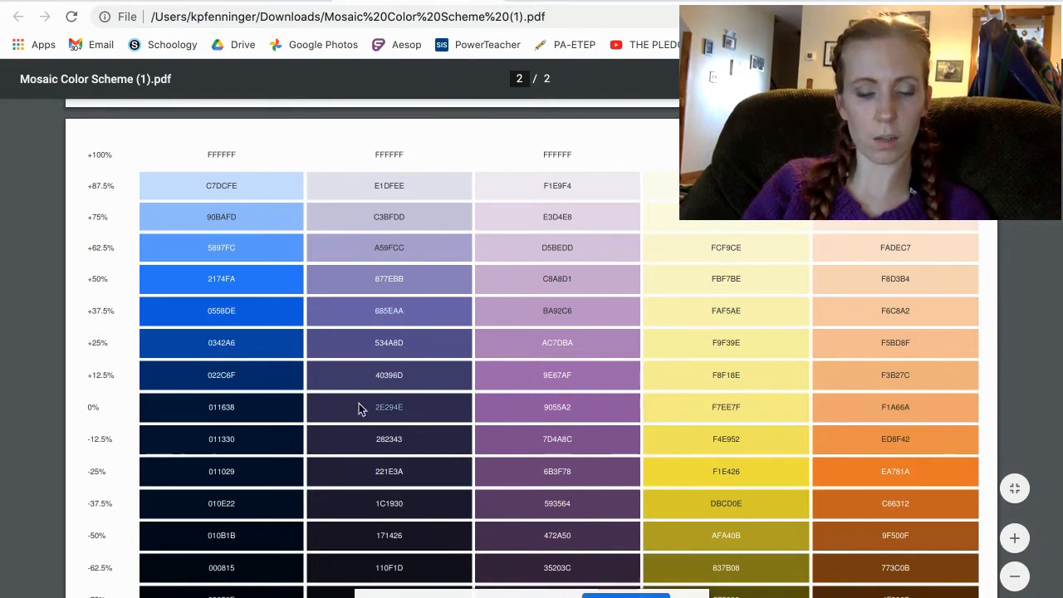
# Fill the fourth swatch in the Color Map's top row with the copied custom color 2E294E.
pyautogui.hotkey('ctrl', 'Tab')
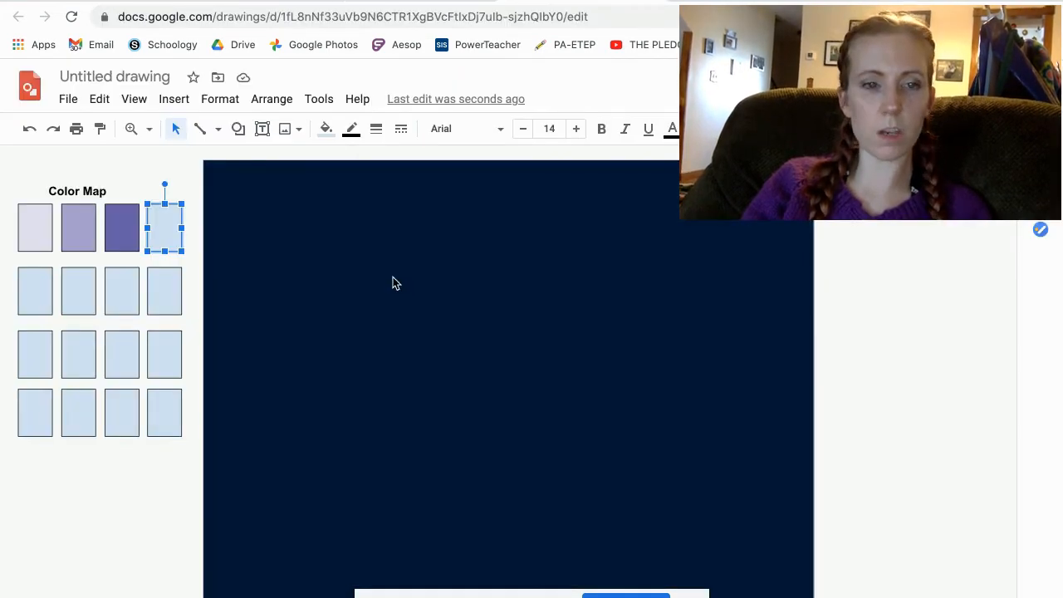
pyautogui.click(325, 131)
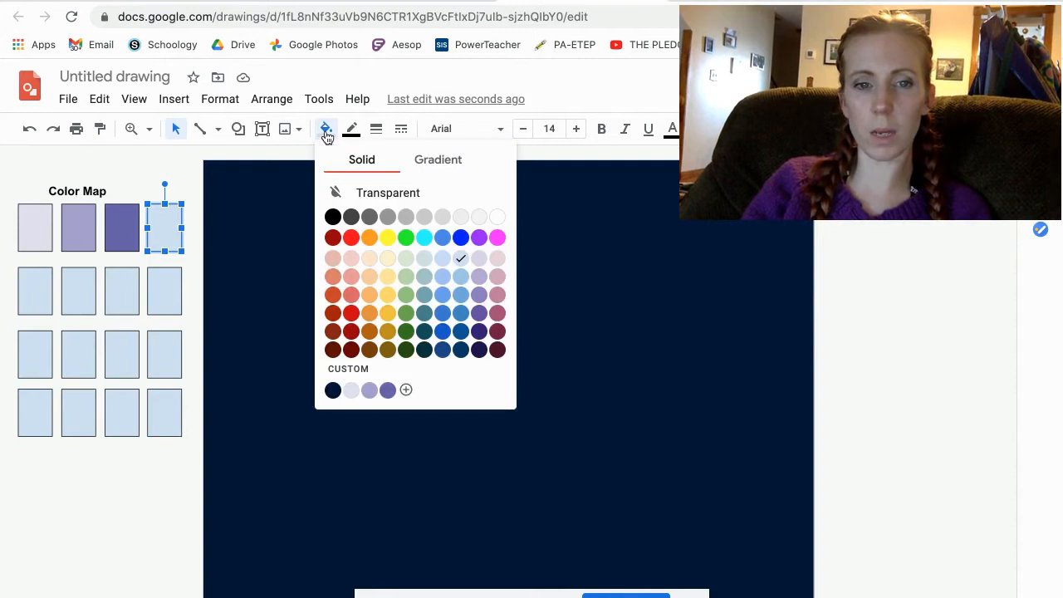
pyautogui.click(407, 390)
pyautogui.hotkey('ctrl', 'v')
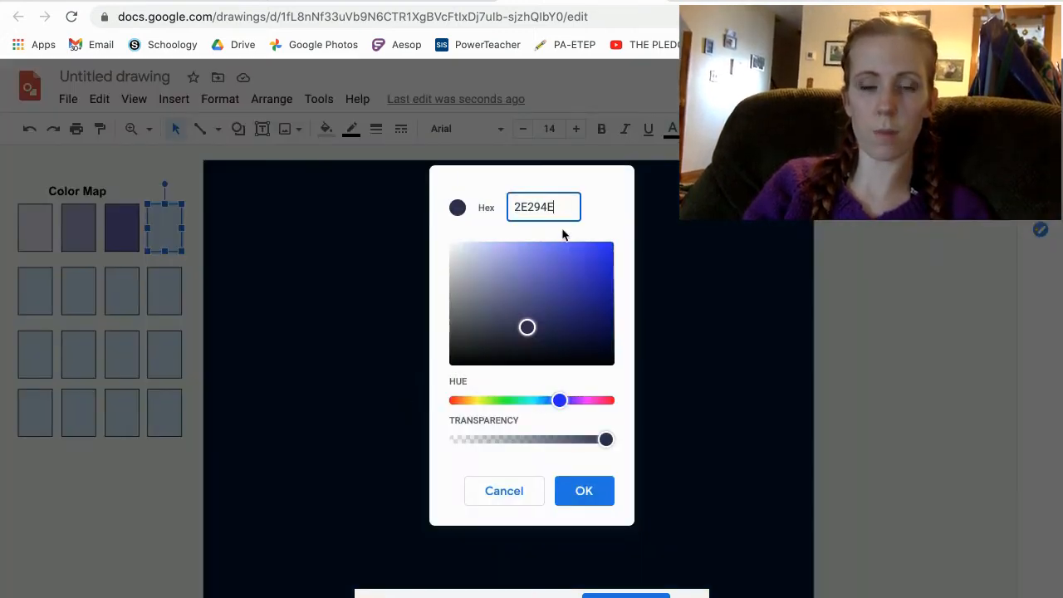
pyautogui.click(576, 490)
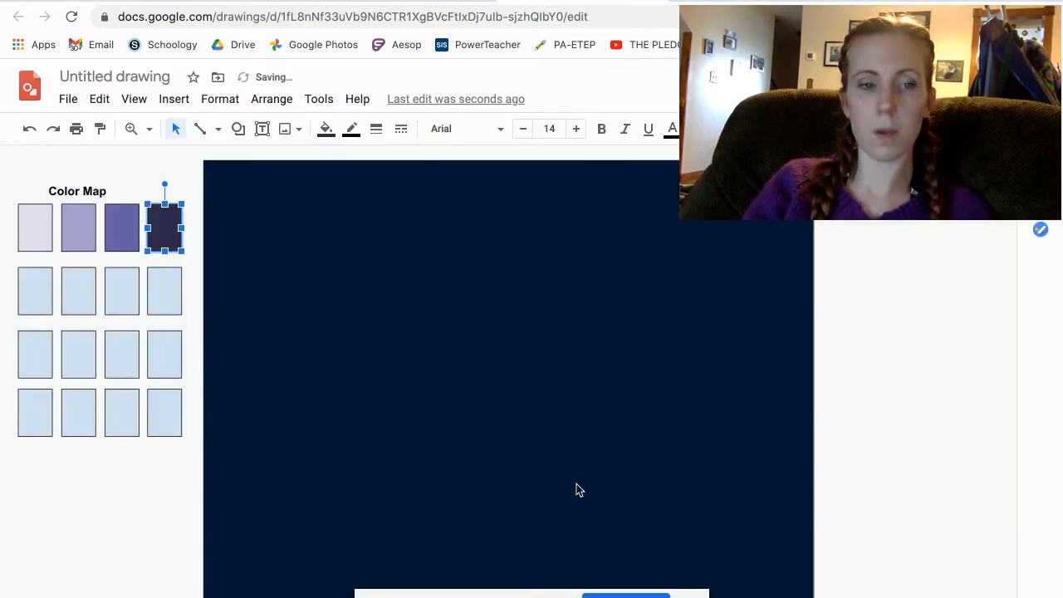
# Select the first swatch in the Color Map's second row and consult the Mosaic Color Scheme PDF for the remaining colors.
pyautogui.click(39, 280)
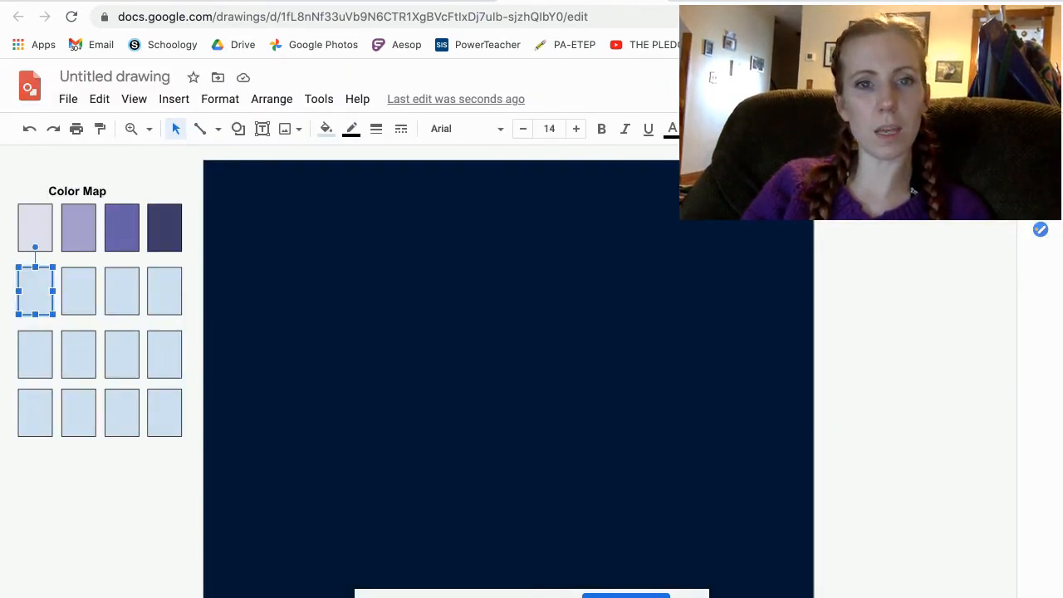
pyautogui.hotkey('ctrl', 'Tab')
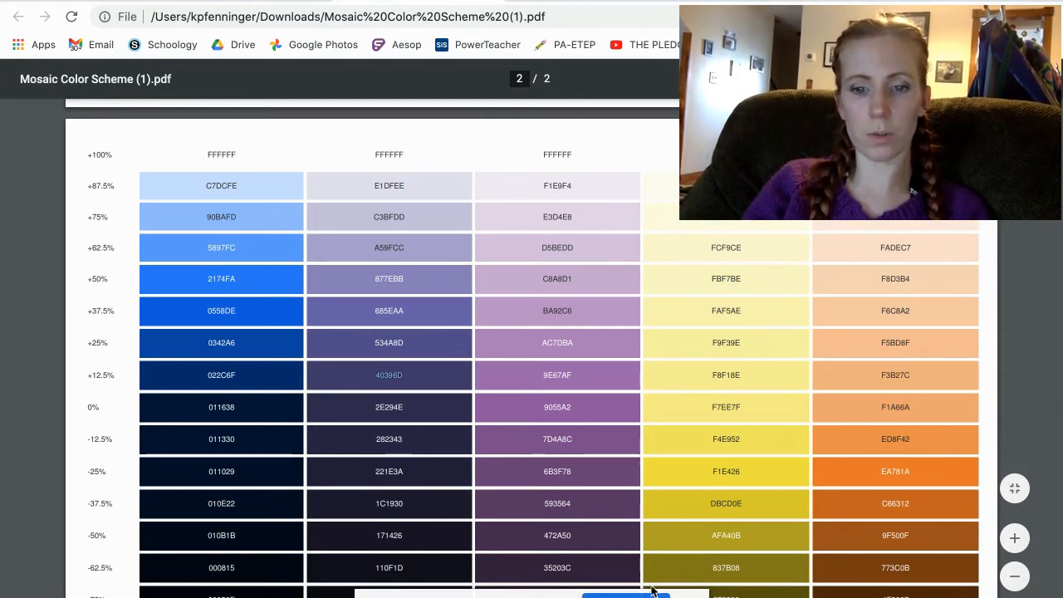
pyautogui.hotkey('ctrl', 'Tab')
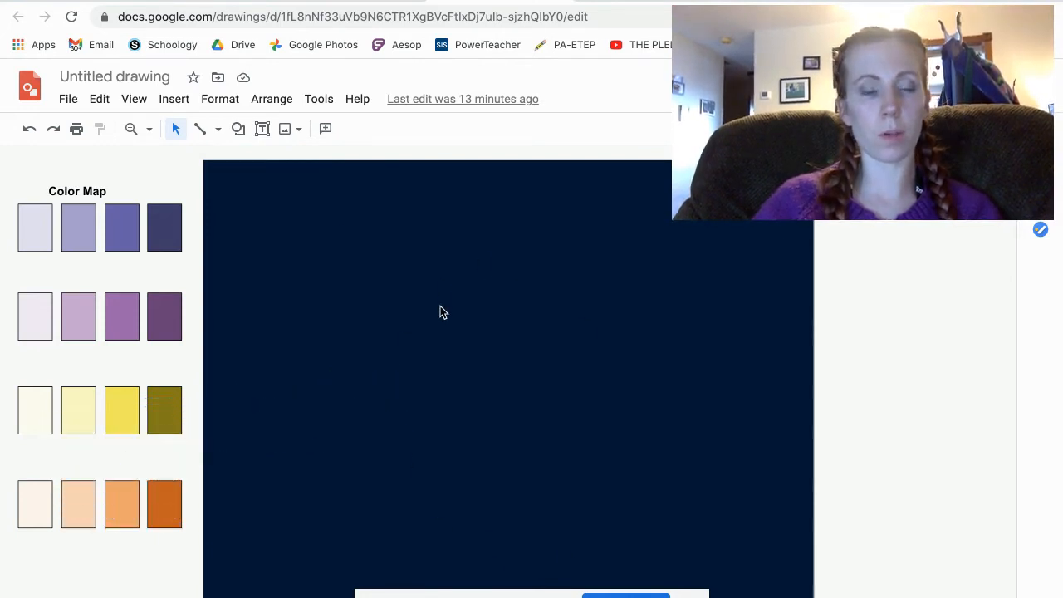
# Insert the toucan photo from Google Photos into the drawing.
pyautogui.click(176, 99)
pyautogui.moveTo(200, 134)
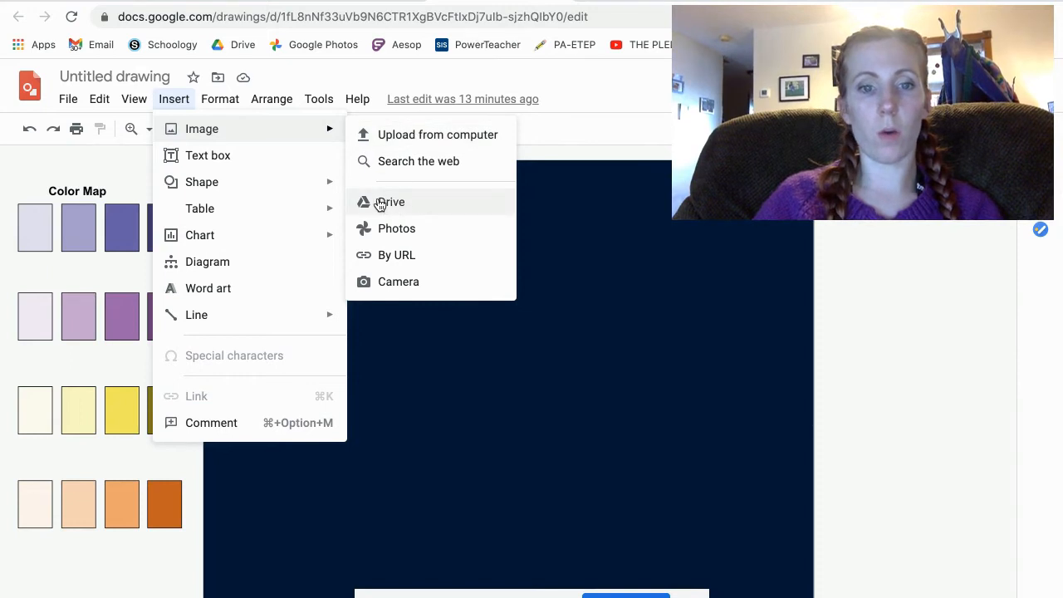
pyautogui.click(388, 230)
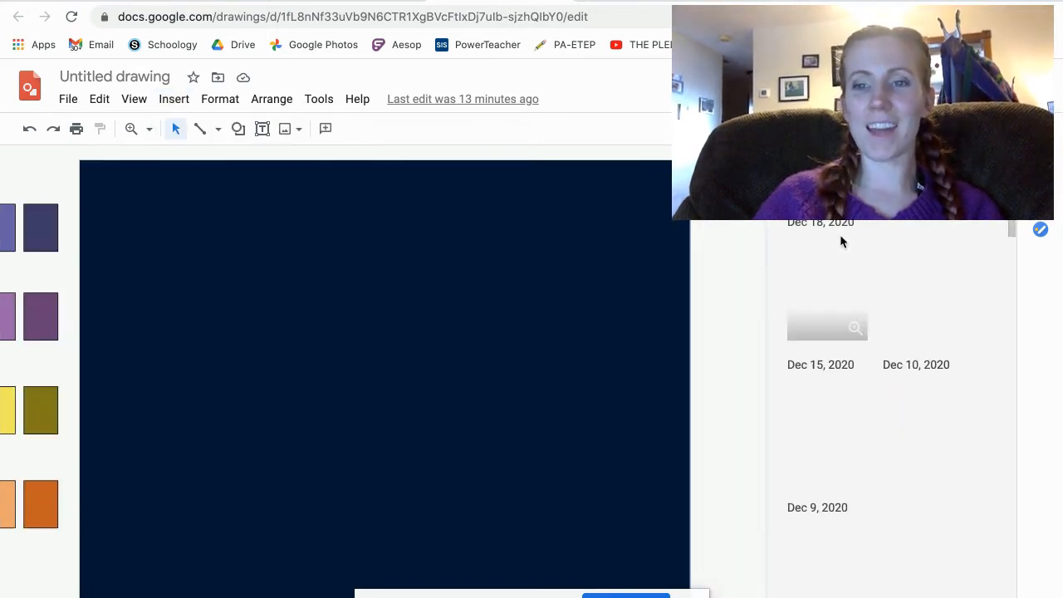
pyautogui.click(930, 290)
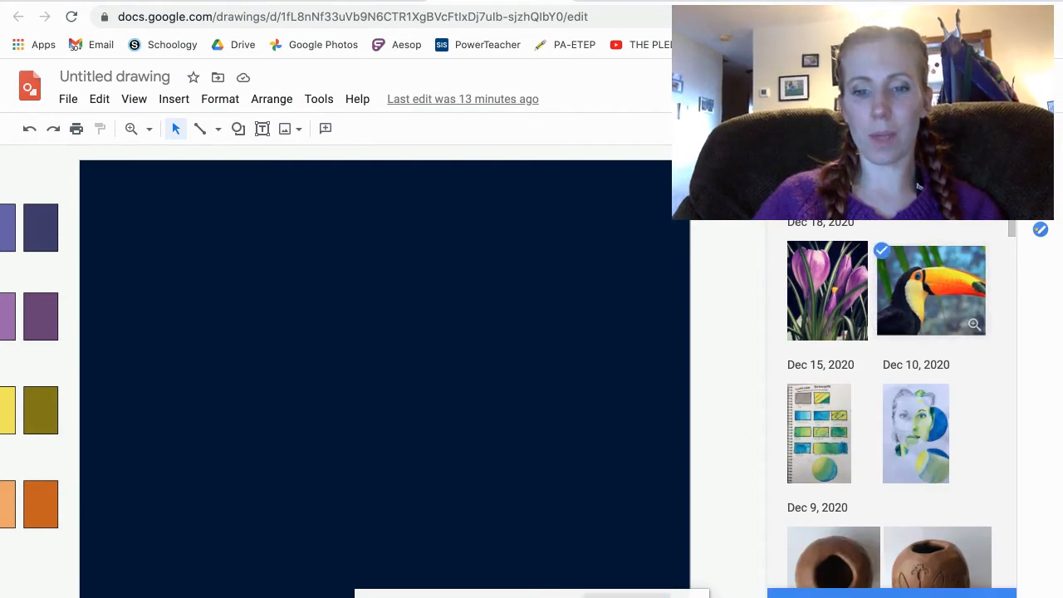
pyautogui.click(891, 593)
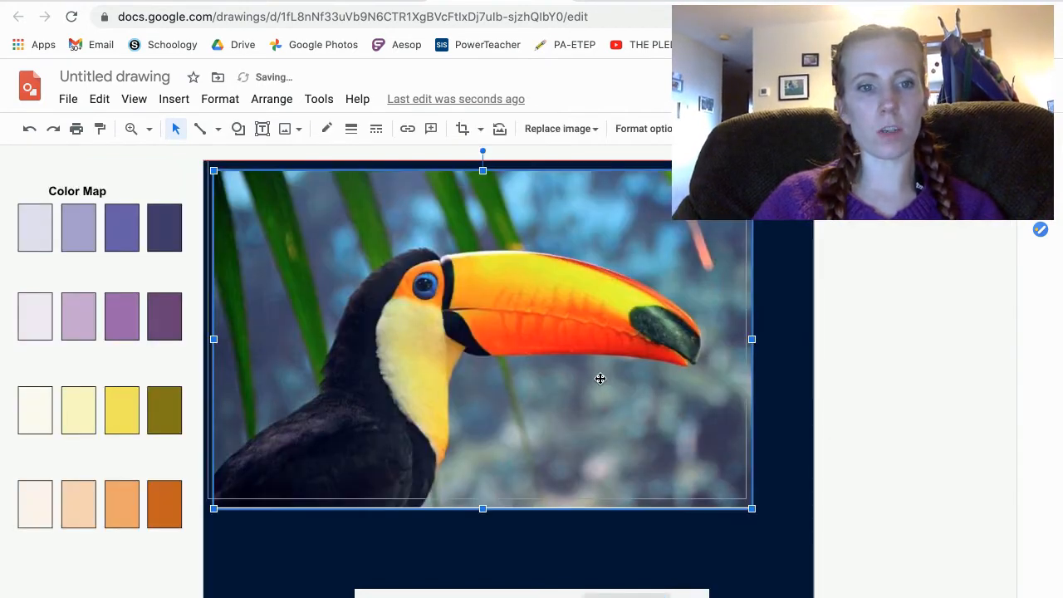
# Fit the toucan photo to the canvas's full width from its upper-left corner and shorten the canvas to the photo's lower edge.
pyautogui.moveTo(597, 379); pyautogui.dragTo(588, 369)
pyautogui.moveTo(741, 500); pyautogui.dragTo(813, 535)
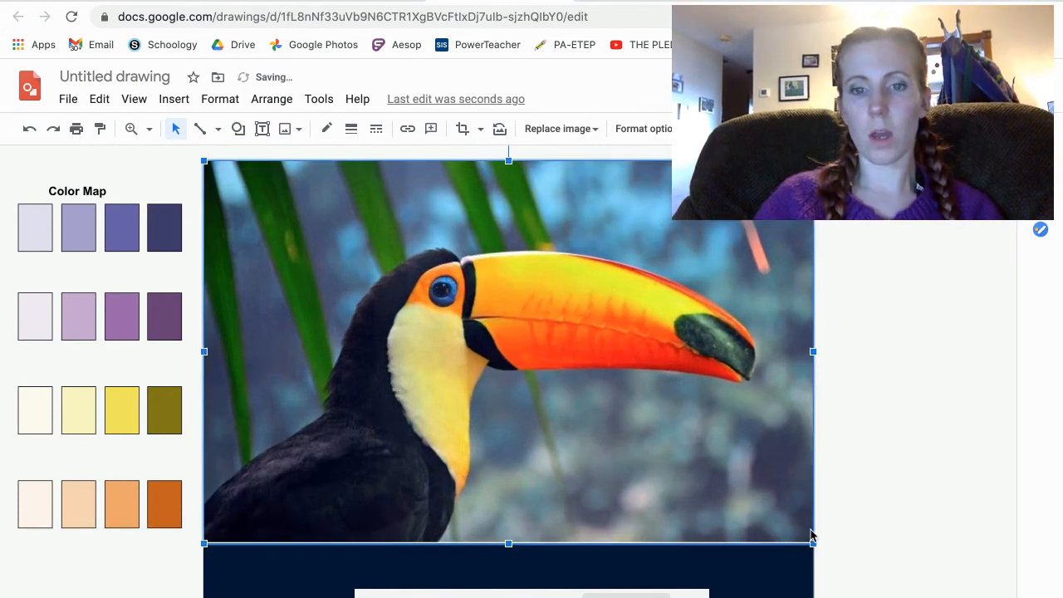
pyautogui.click(878, 522)
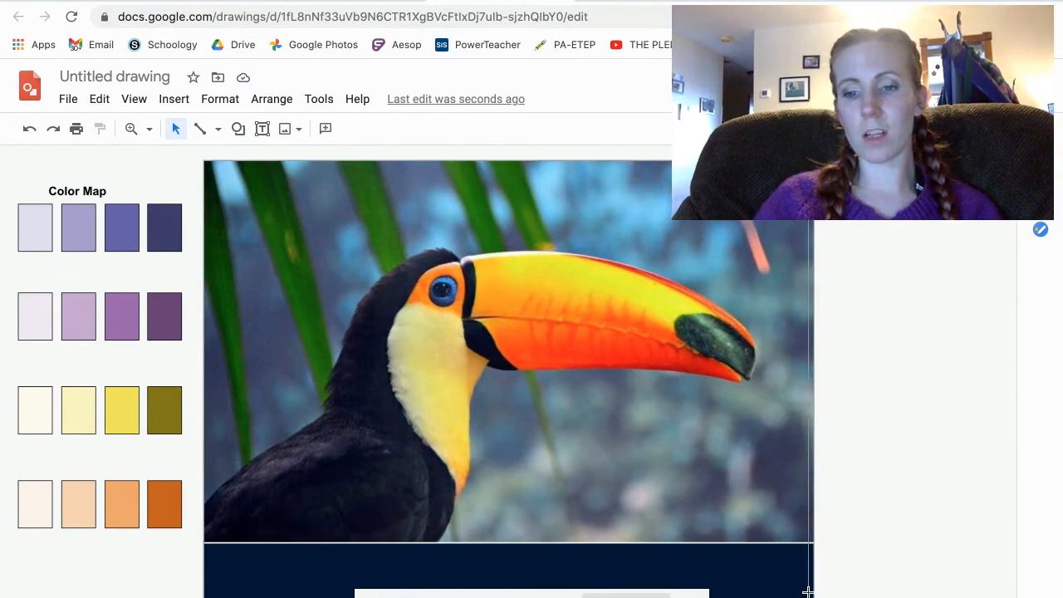
pyautogui.moveTo(812, 557); pyautogui.dragTo(813, 542)
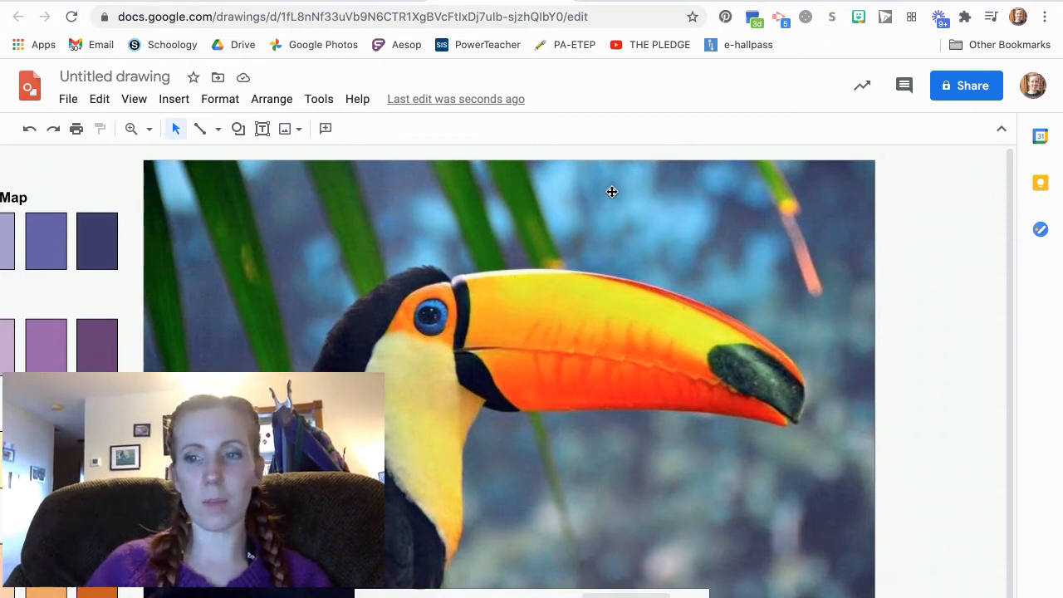
# Recolor the toucan photo with the Grayscale option and close the image formatting options.
pyautogui.click(547, 326)
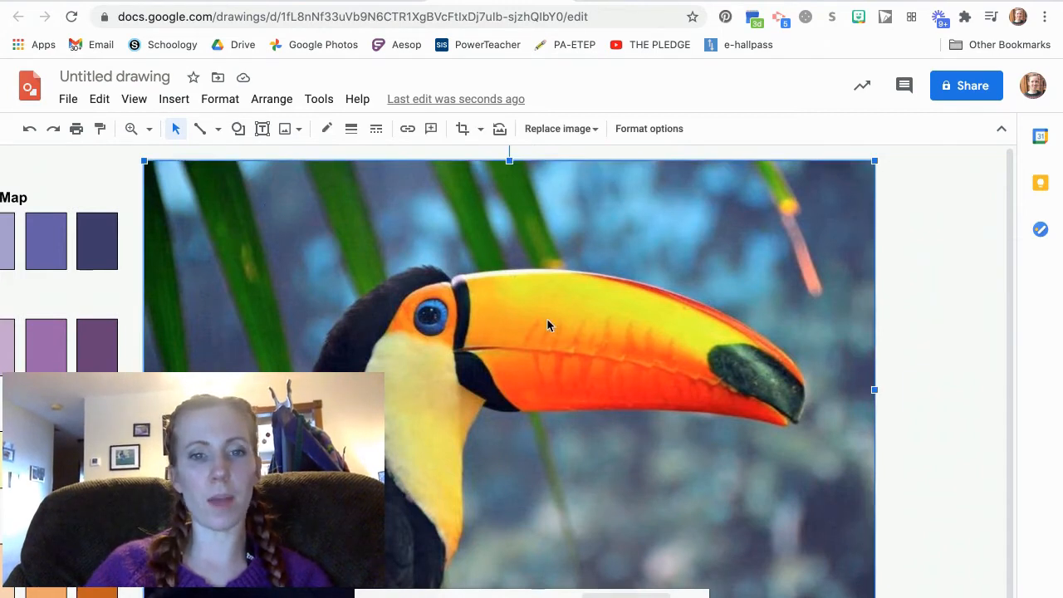
pyautogui.click(659, 133)
pyautogui.click(847, 292)
pyautogui.click(889, 331)
pyautogui.scroll(-5, 954, 531)
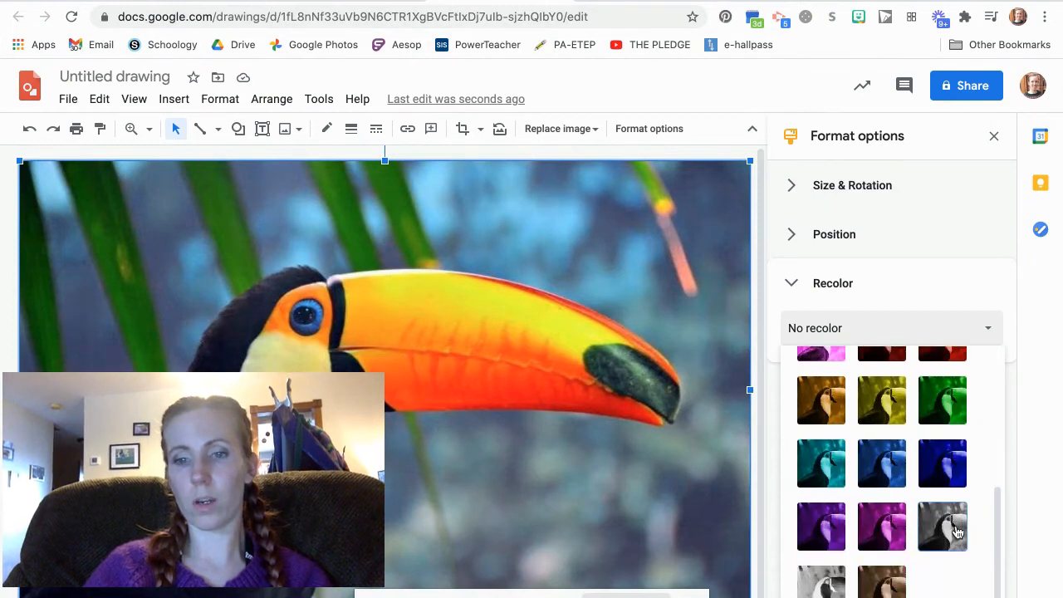
pyautogui.click(955, 532)
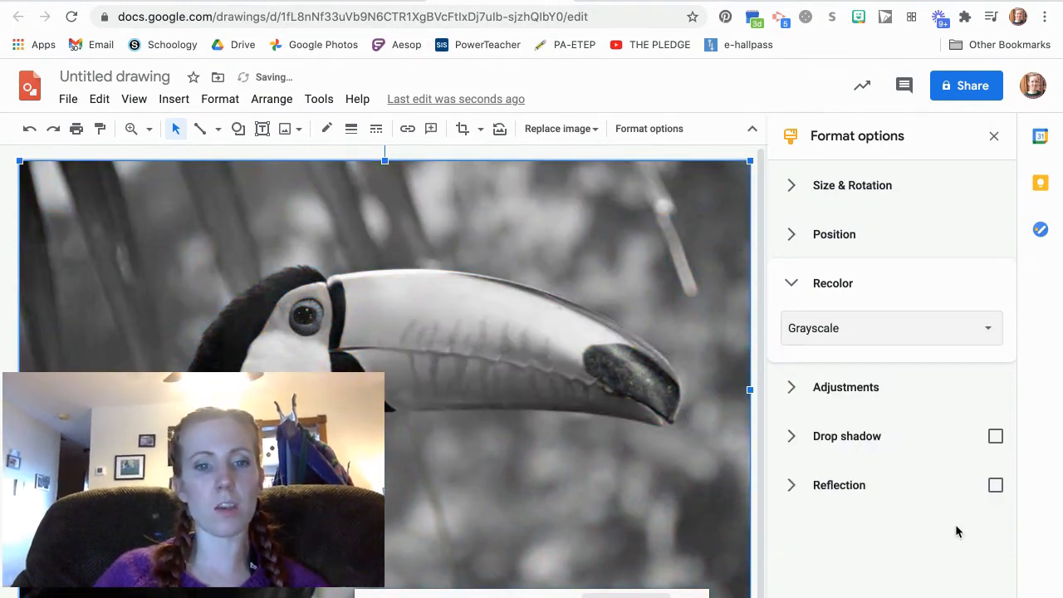
pyautogui.click(994, 137)
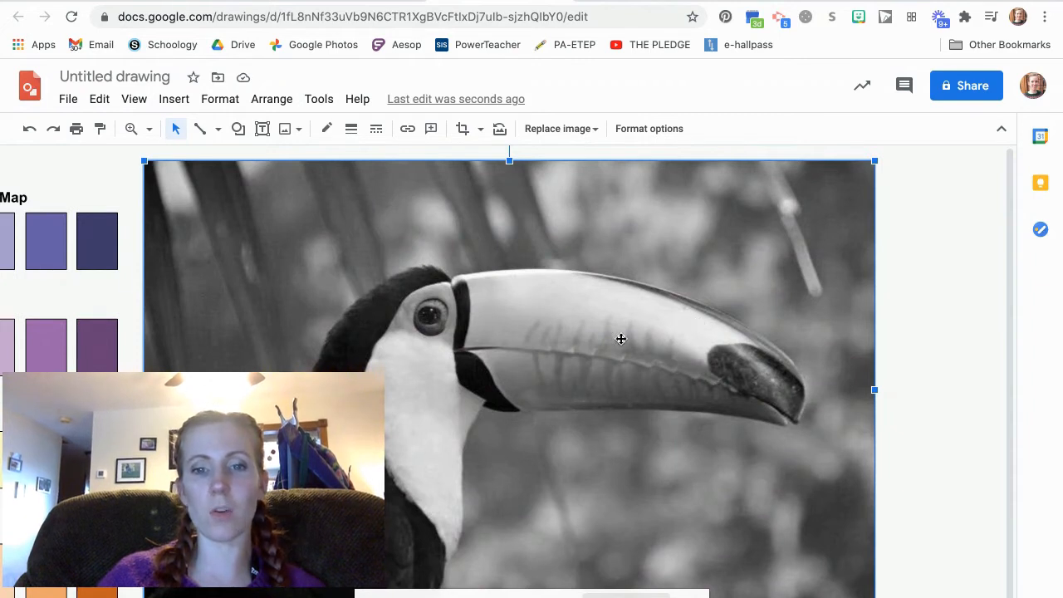
# Switch to the Simple drawing and examine its labeled Color Map rows beside the grayscale spheres photo.
pyautogui.hscroll(-2, 407, 353)
pyautogui.hscroll(-1, 402, 356)
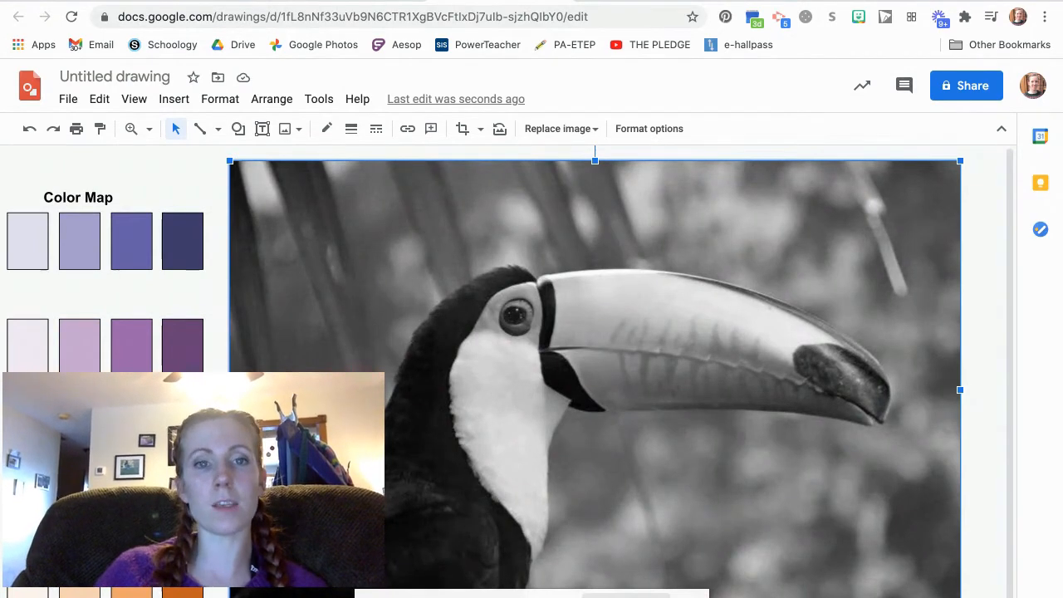
pyautogui.click(357, 1)
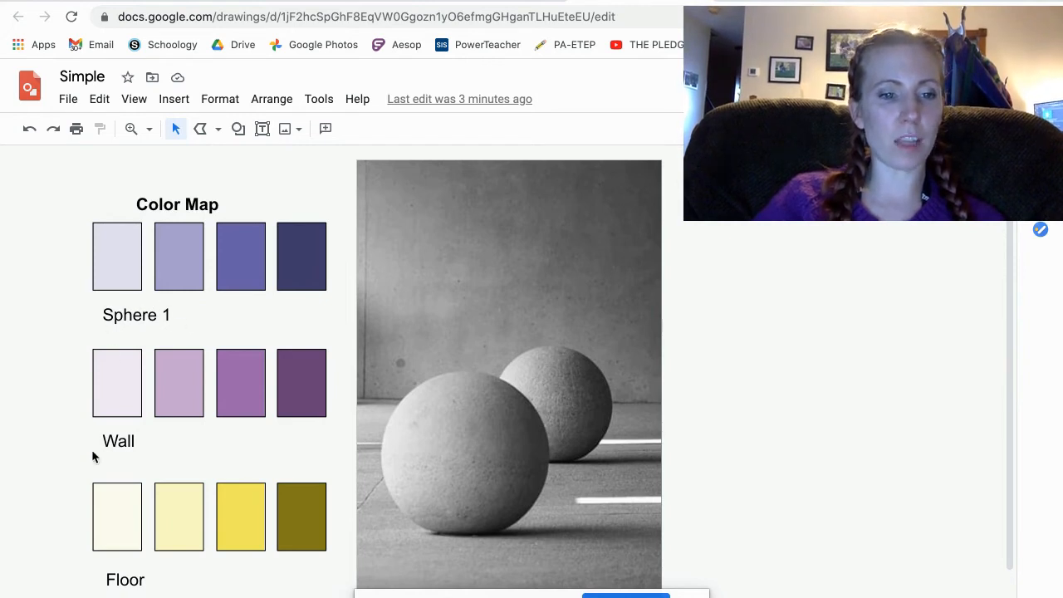
pyautogui.scroll(-2, 142, 448)
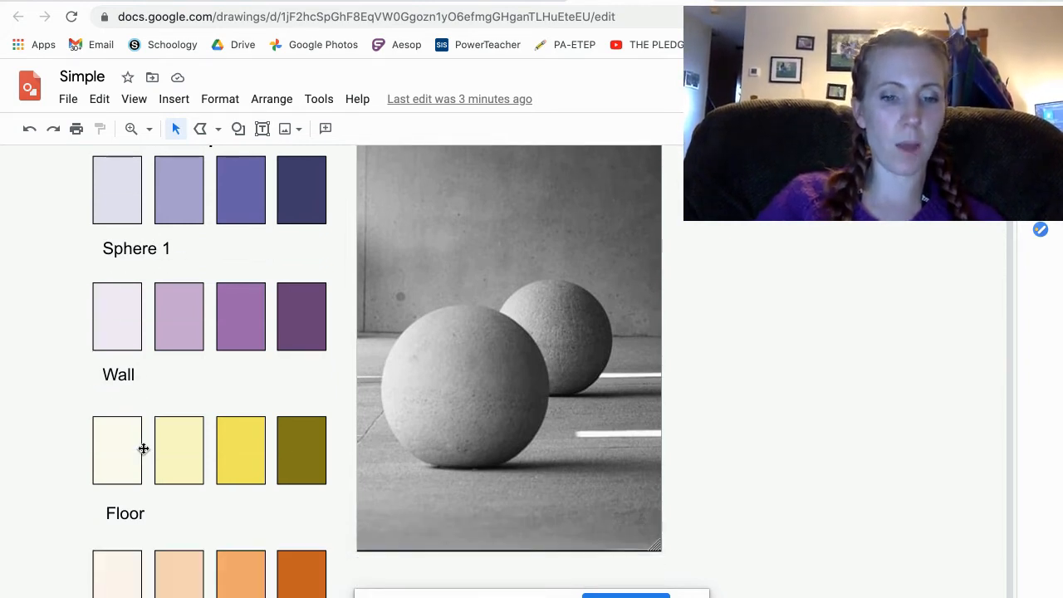
# Draw a closed polyline piece along the upper-left edge of the front sphere, following its curved outline.
pyautogui.scroll(2, 143, 448)
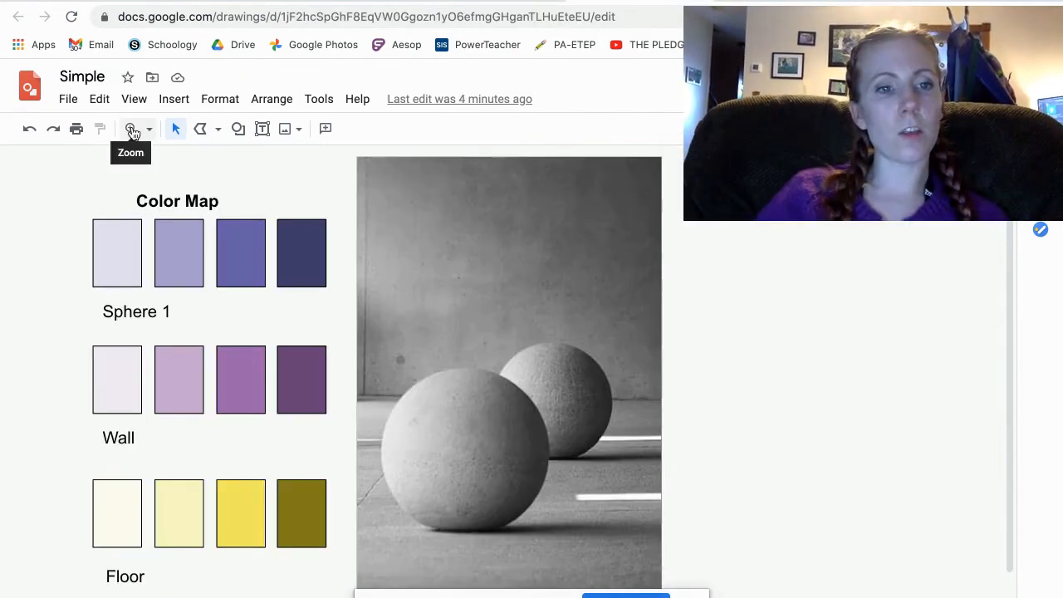
pyautogui.click(130, 128)
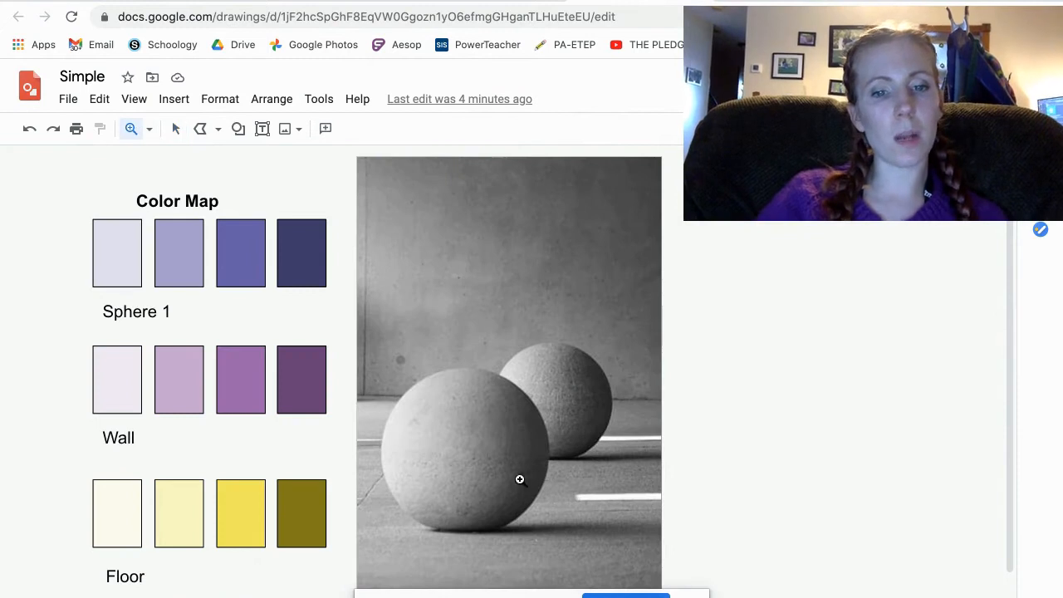
pyautogui.click(450, 458)
pyautogui.click(451, 458)
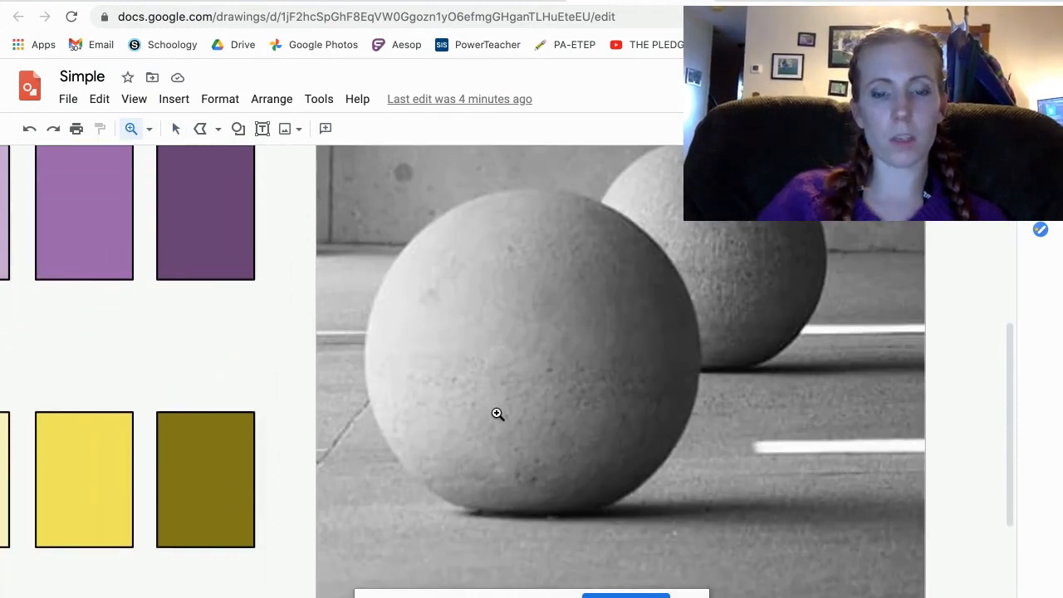
pyautogui.click(497, 414)
pyautogui.scroll(5, 495, 415)
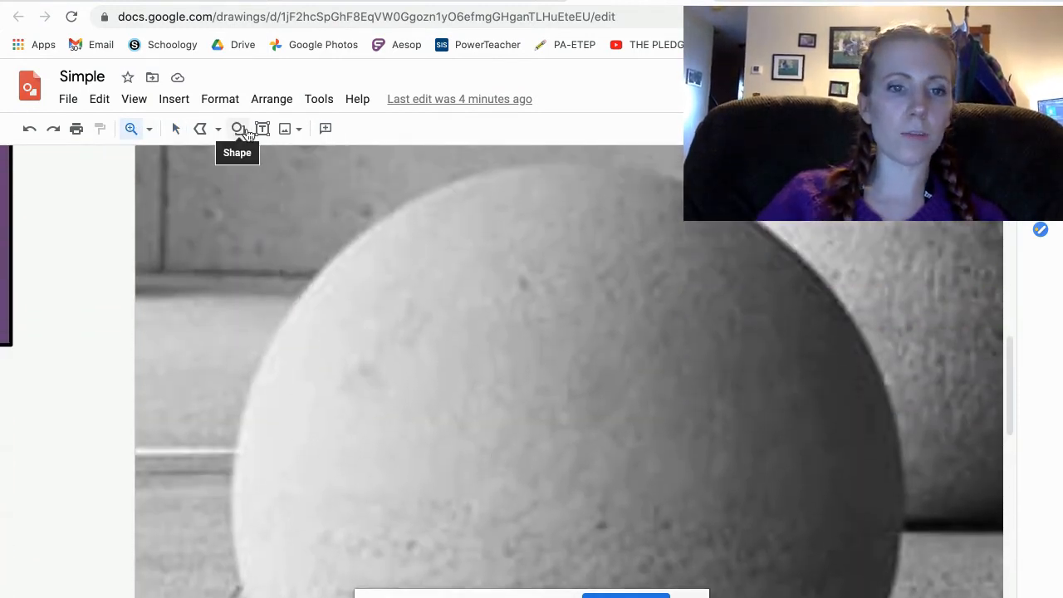
pyautogui.click(245, 130)
pyautogui.moveTo(276, 162)
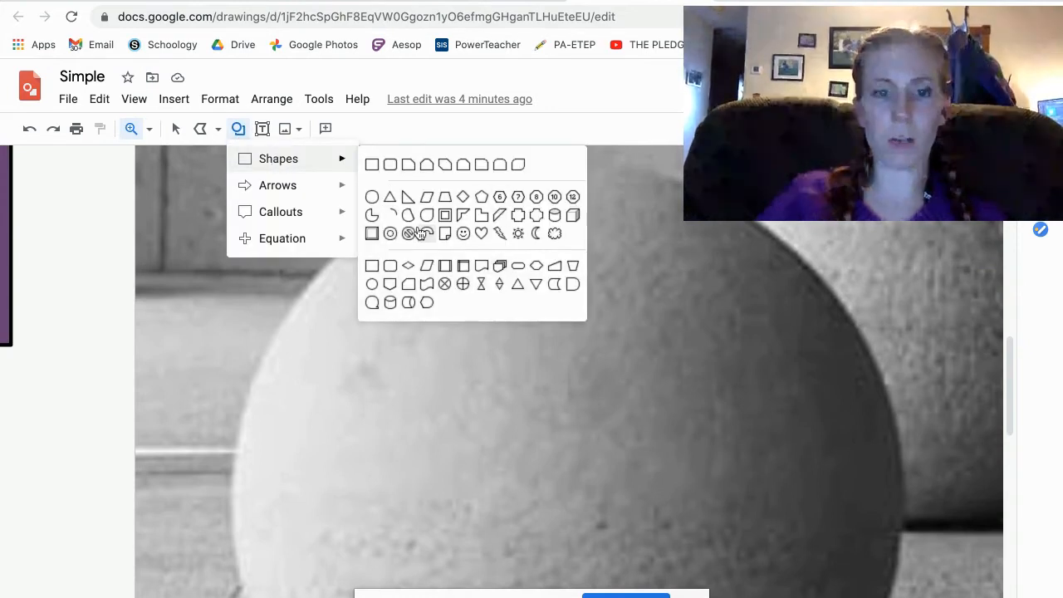
pyautogui.click(217, 133)
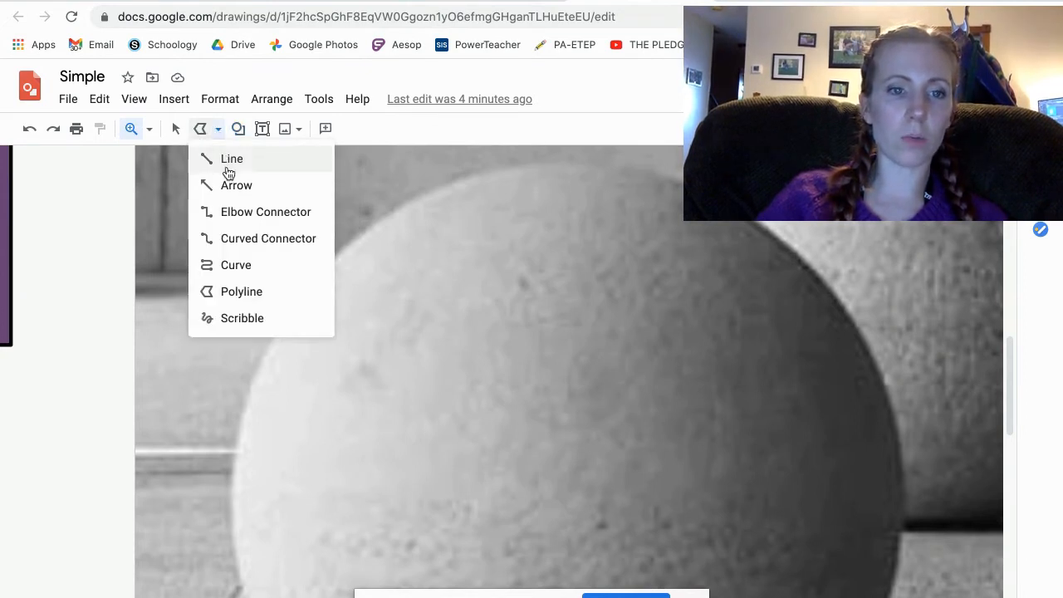
pyautogui.click(233, 293)
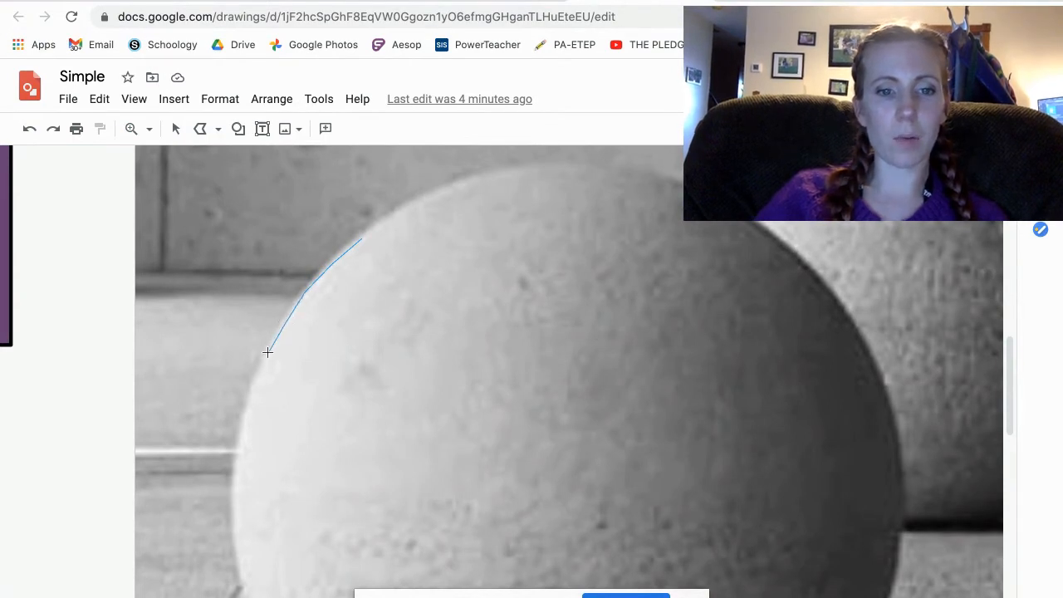
pyautogui.click(279, 375)
pyautogui.click(333, 343)
pyautogui.click(368, 307)
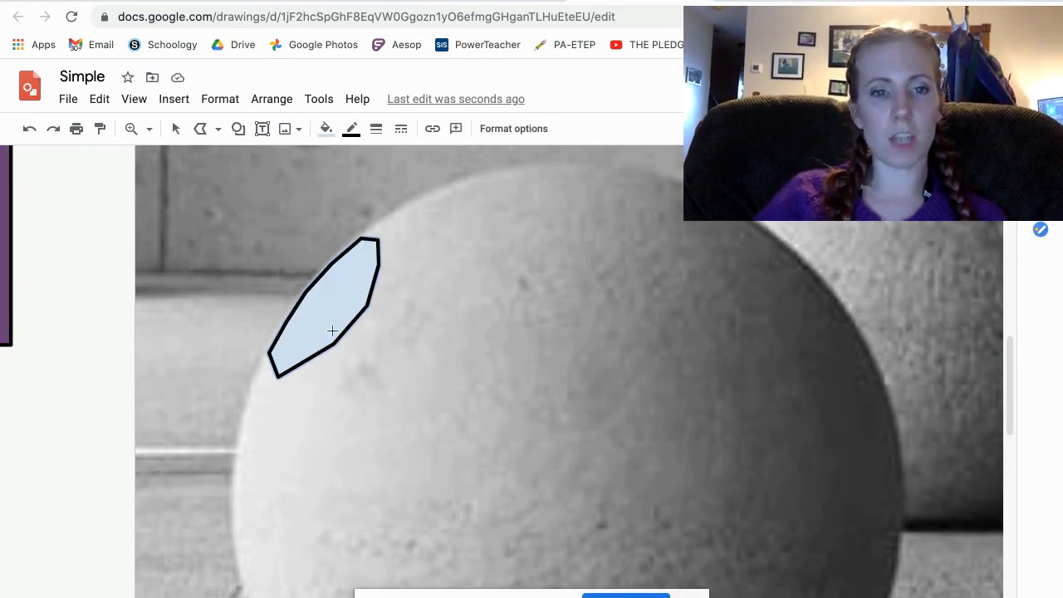
# Make the piece's border transparent and fill it with the lightest custom lavender from the Sphere 1 row.
pyautogui.click(351, 131)
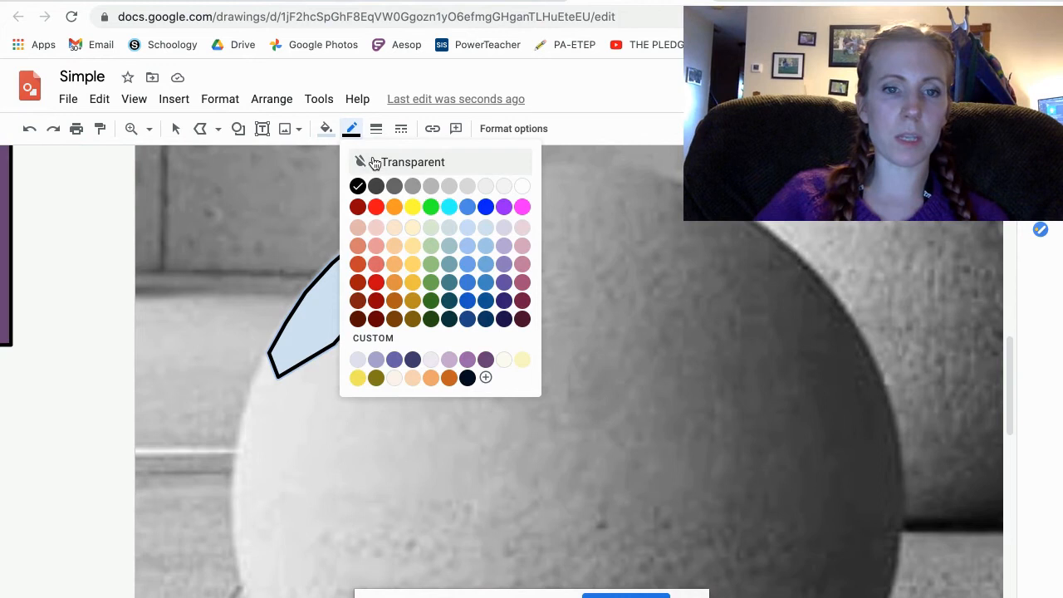
pyautogui.click(377, 164)
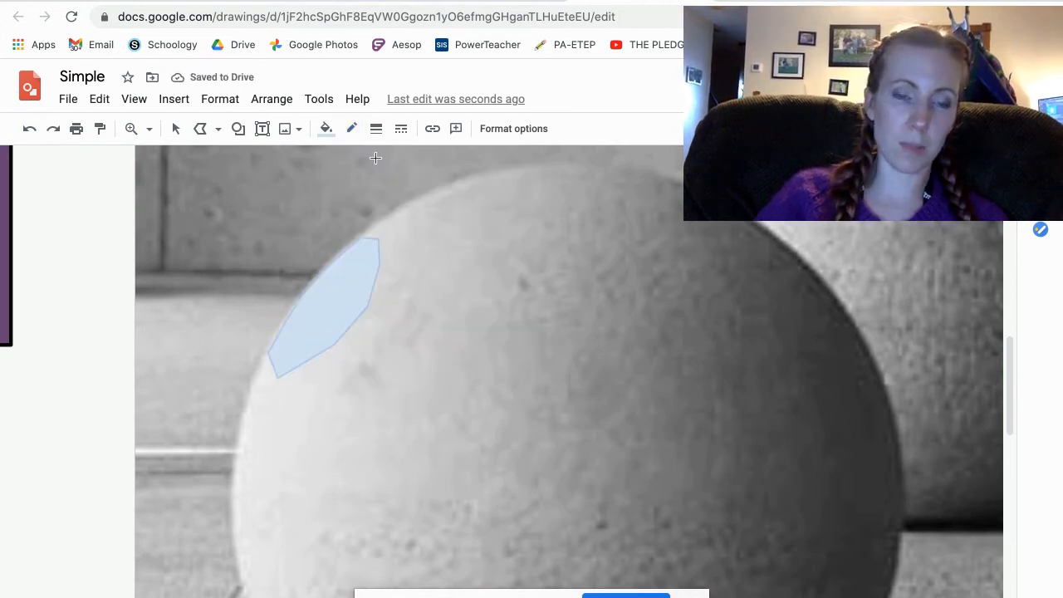
pyautogui.click(327, 129)
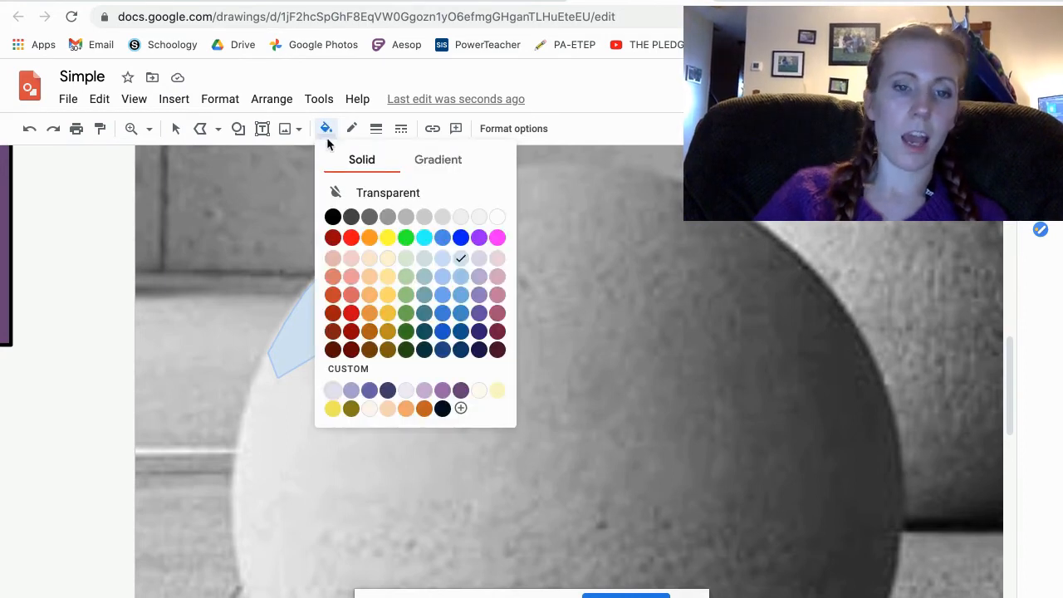
pyautogui.click(332, 391)
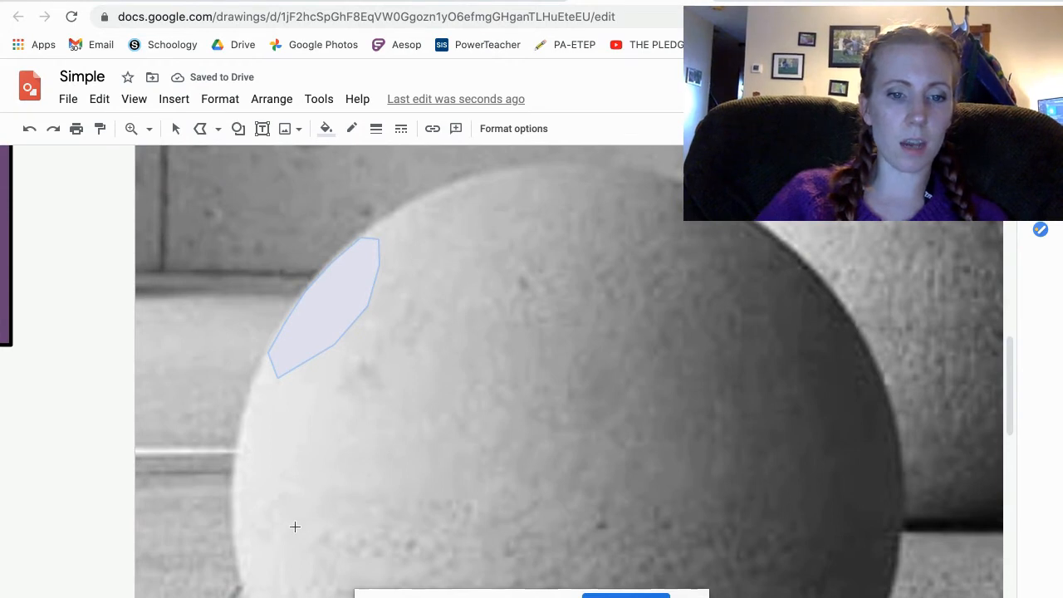
# Draw a second polyline piece just below the first along the front sphere's left edge, leaving a thin gap.
pyautogui.click(274, 383)
pyautogui.click(309, 405)
pyautogui.click(293, 459)
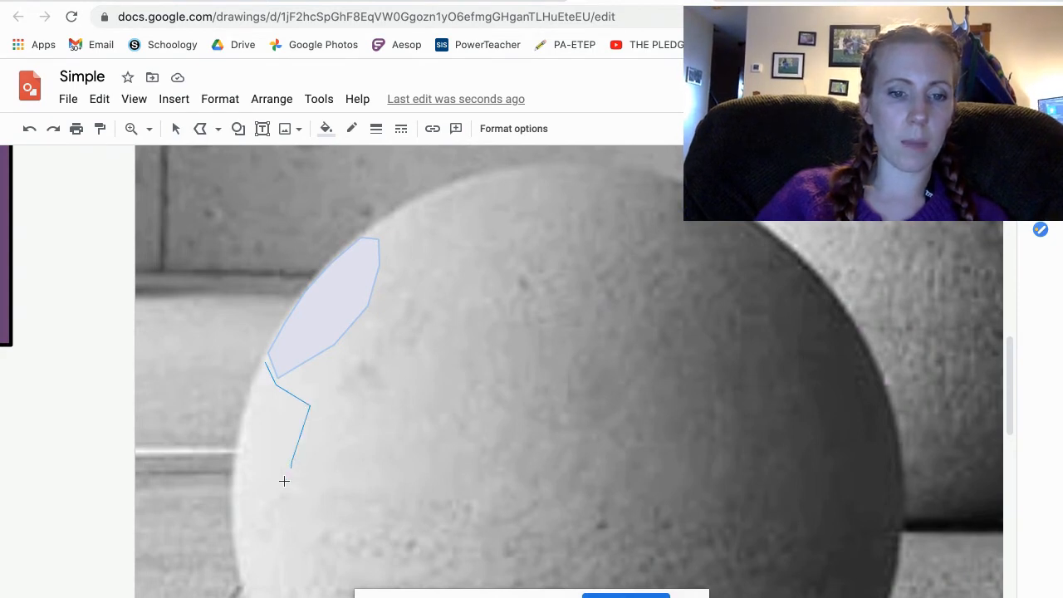
pyautogui.click(257, 508)
pyautogui.click(233, 517)
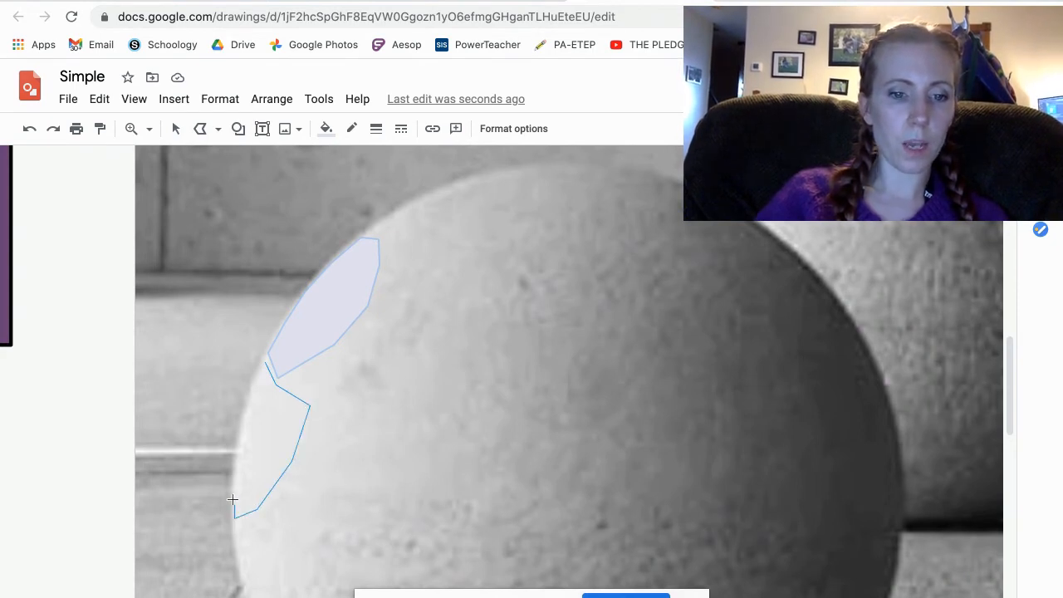
pyautogui.click(262, 362)
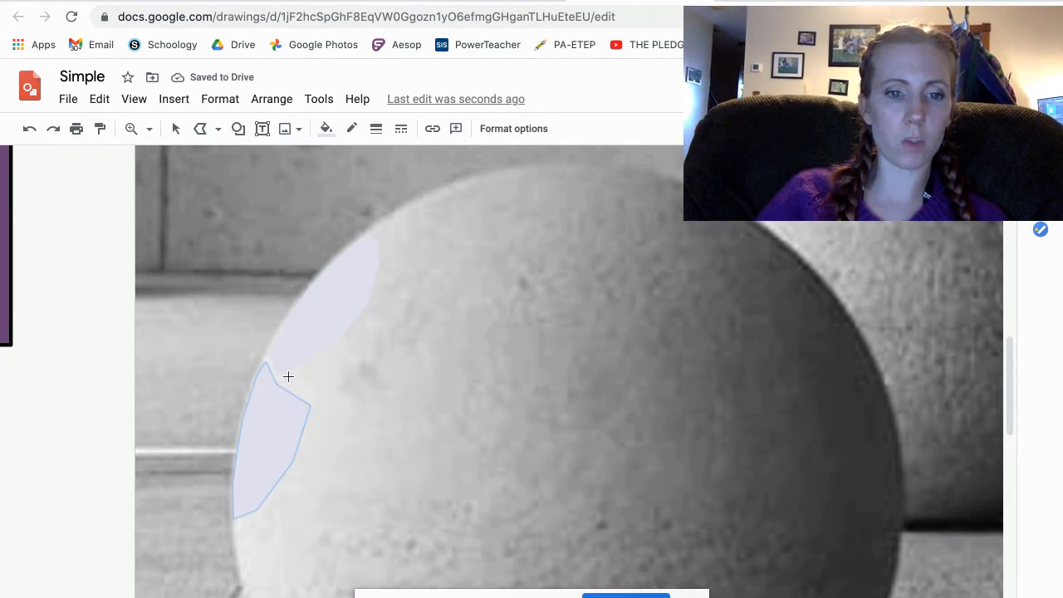
# Draw a third polyline piece below the second, following the front sphere's lower-left edge and leaving a thin gap.
pyautogui.scroll(-3, 284, 514)
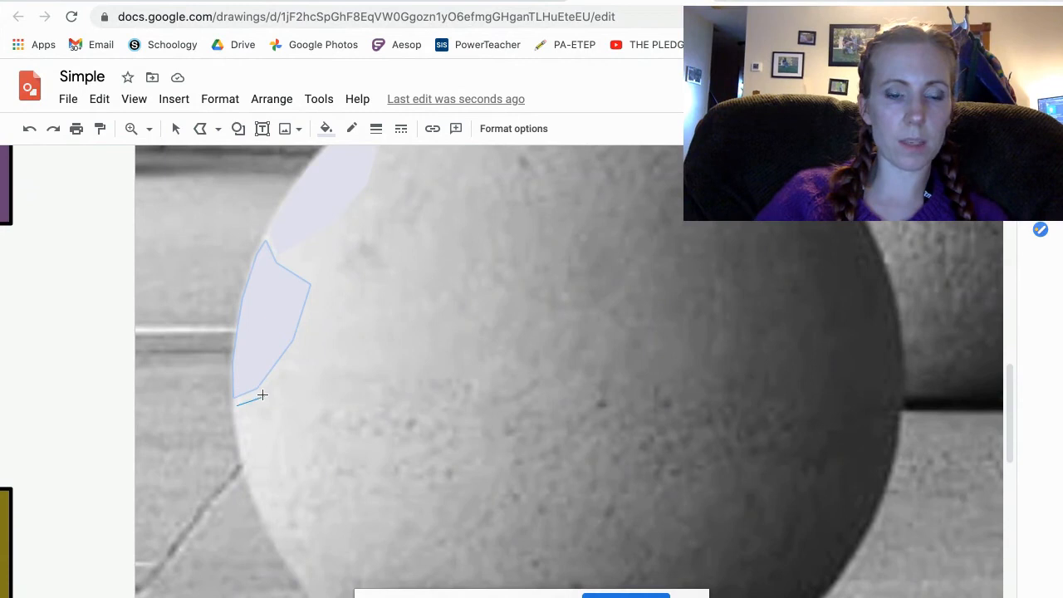
pyautogui.click(290, 391)
pyautogui.click(307, 426)
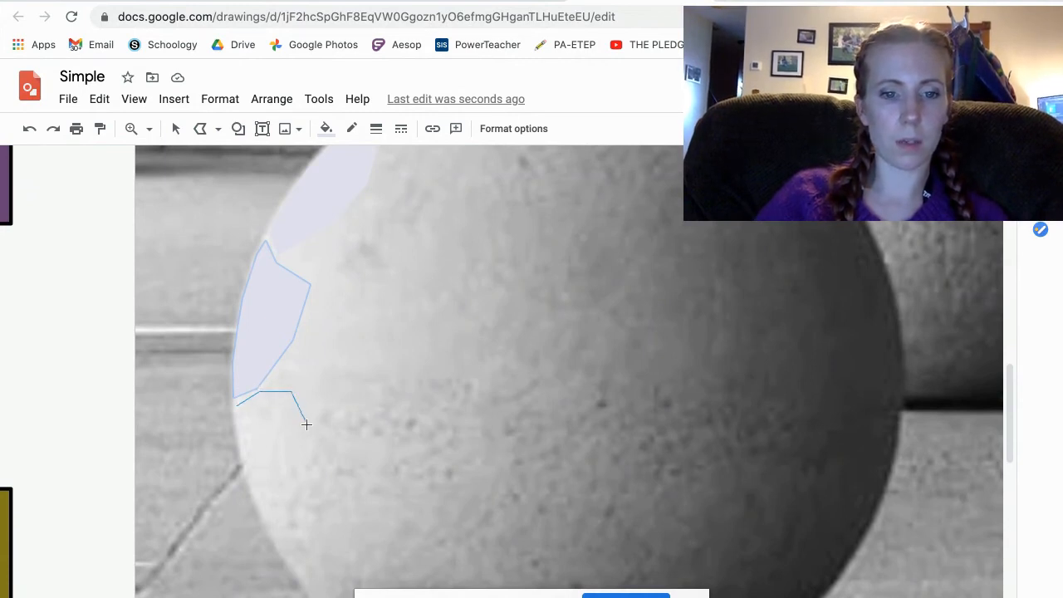
pyautogui.click(275, 504)
pyautogui.click(274, 538)
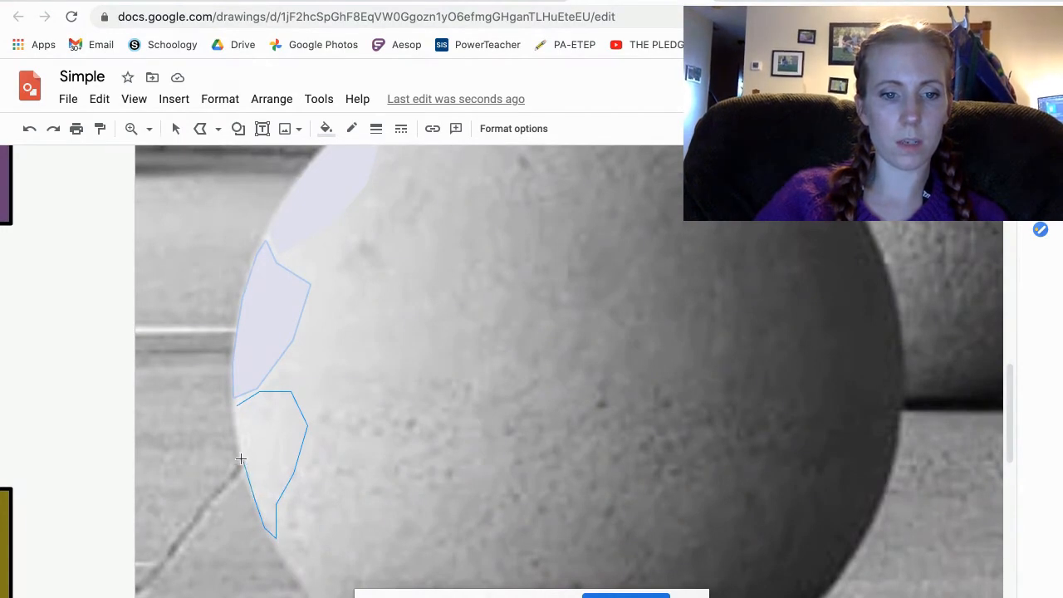
pyautogui.click(234, 408)
# Draw a small four-sided polyline piece in the space beside the first and second lavender pieces.
pyautogui.scroll(2, 312, 389)
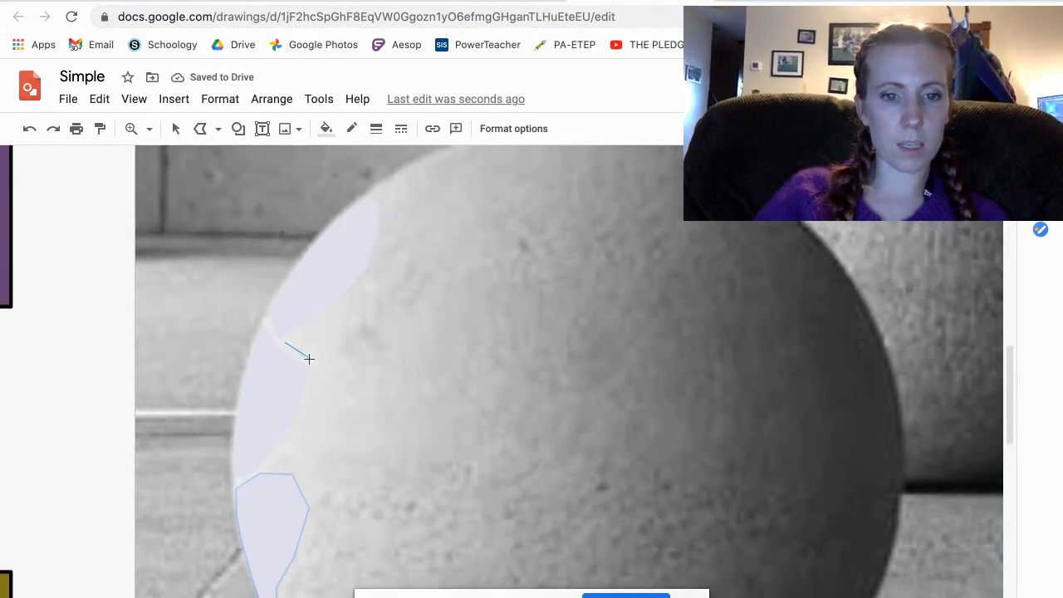
pyautogui.click(336, 332)
pyautogui.click(327, 316)
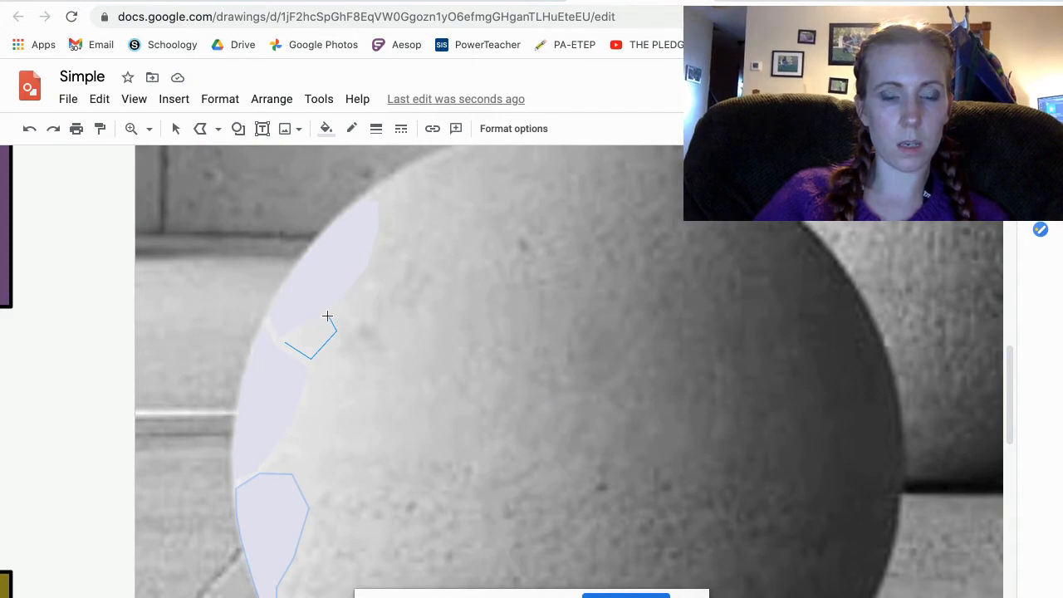
pyautogui.click(285, 340)
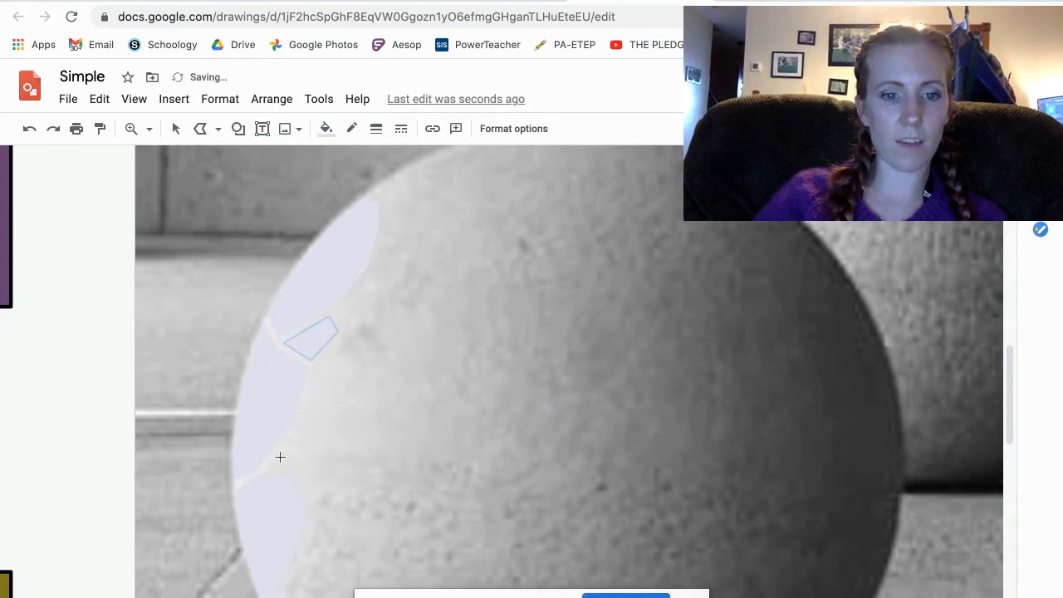
# Draw a narrow pointed polyline piece along the inner side of the second piece, ending at the third piece.
pyautogui.click(288, 440)
pyautogui.click(299, 416)
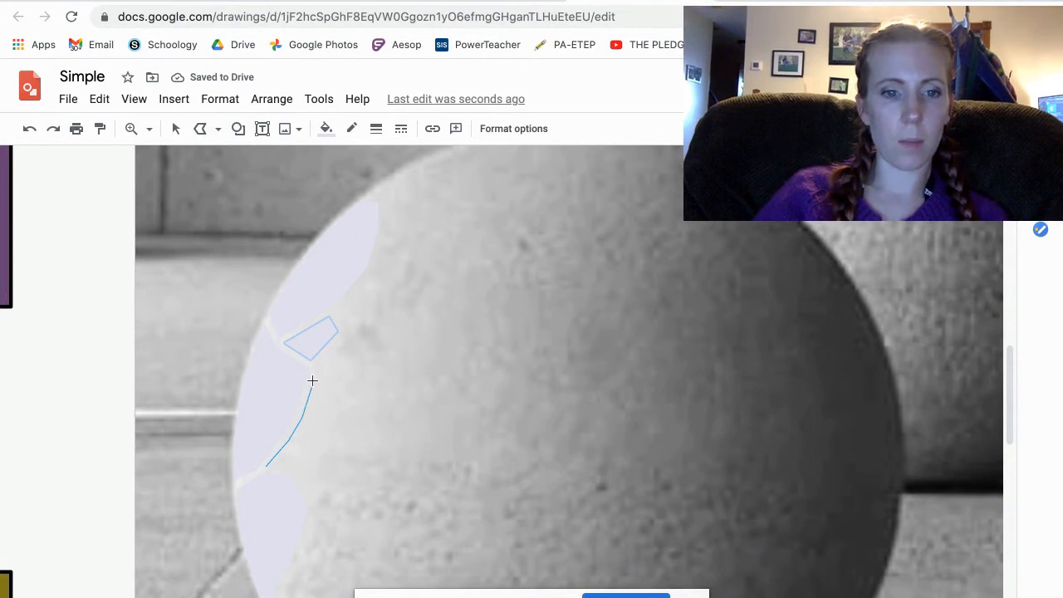
pyautogui.click(312, 378)
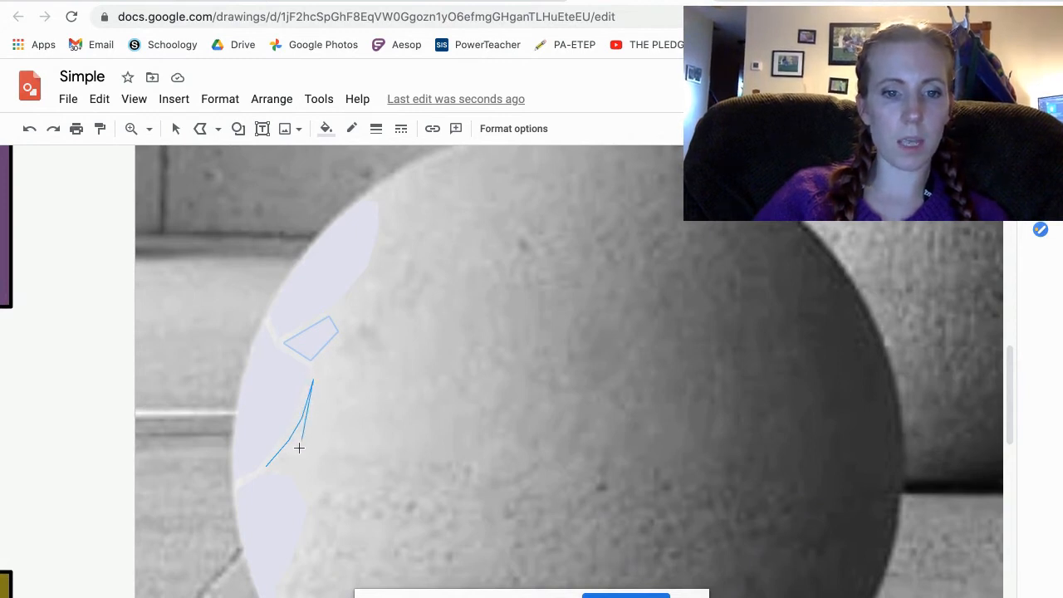
pyautogui.click(305, 490)
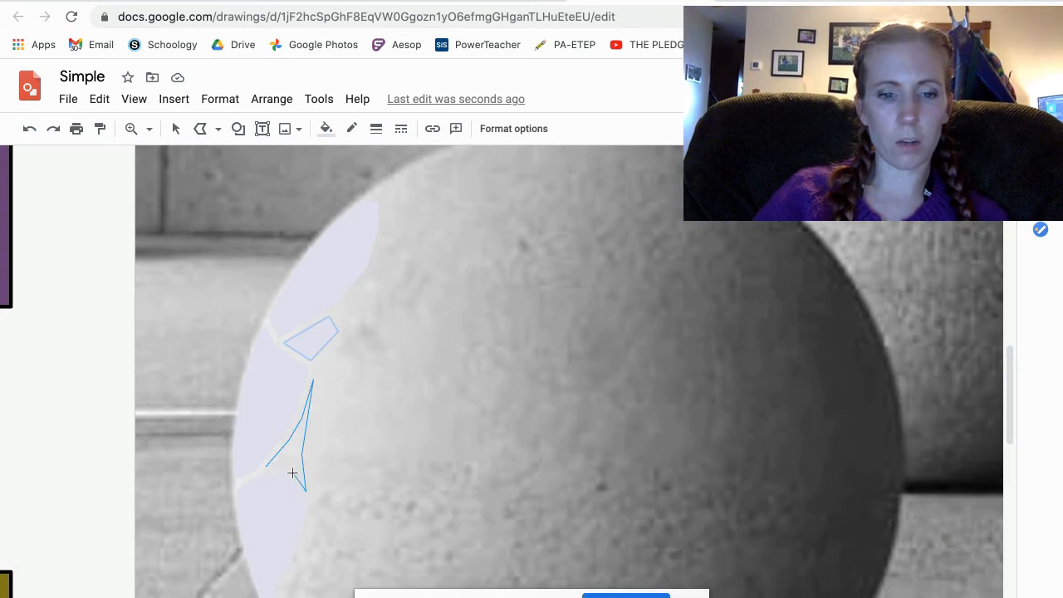
pyautogui.click(264, 466)
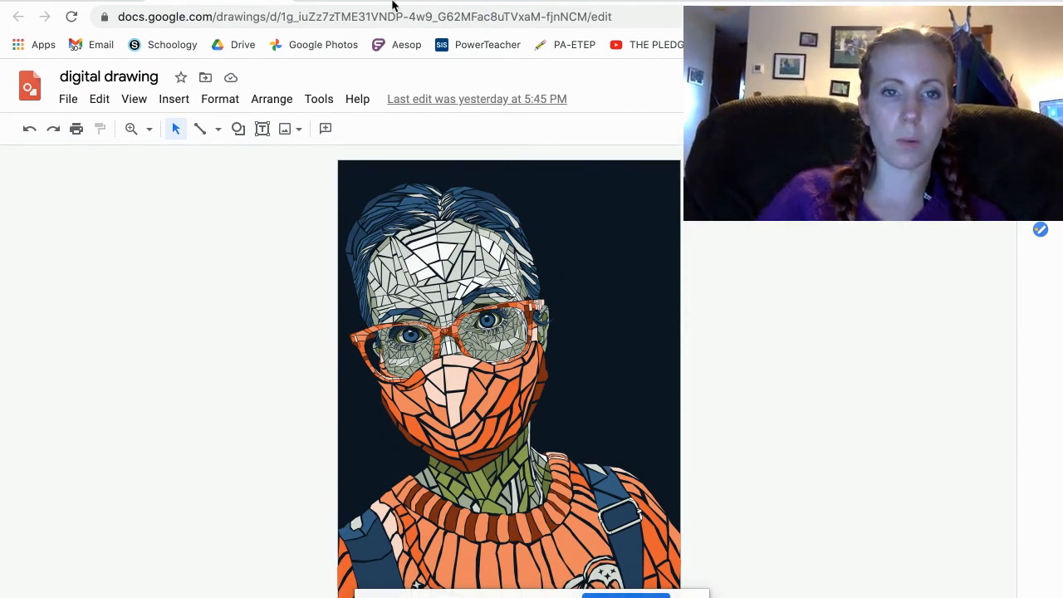
# Return to the Simple drawing and draw a long curved polyline piece along the front sphere's shadowed lower-right edge.
pyautogui.click(615, 1)
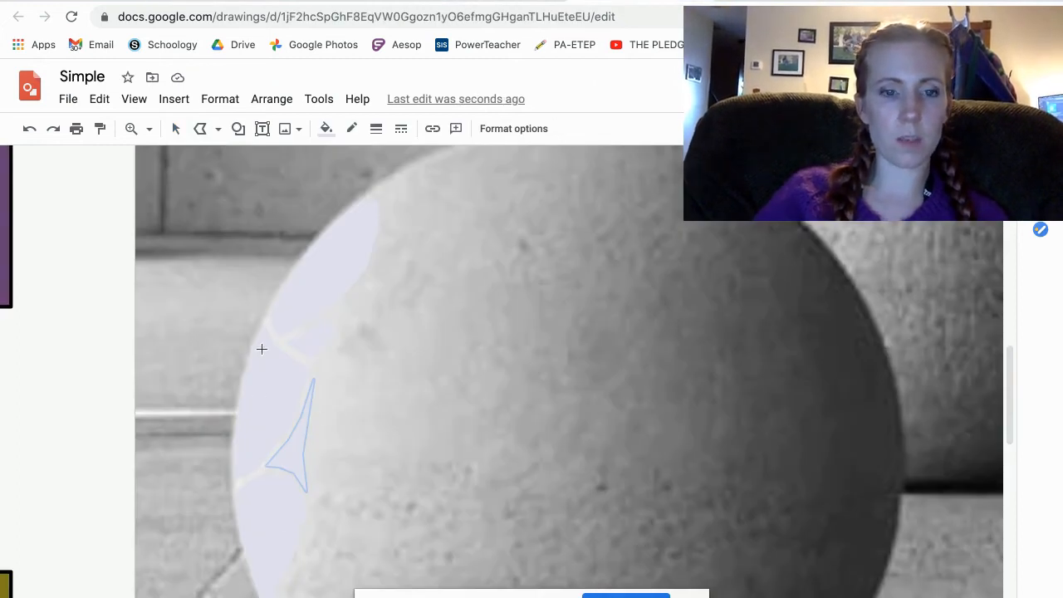
pyautogui.scroll(2, 391, 187)
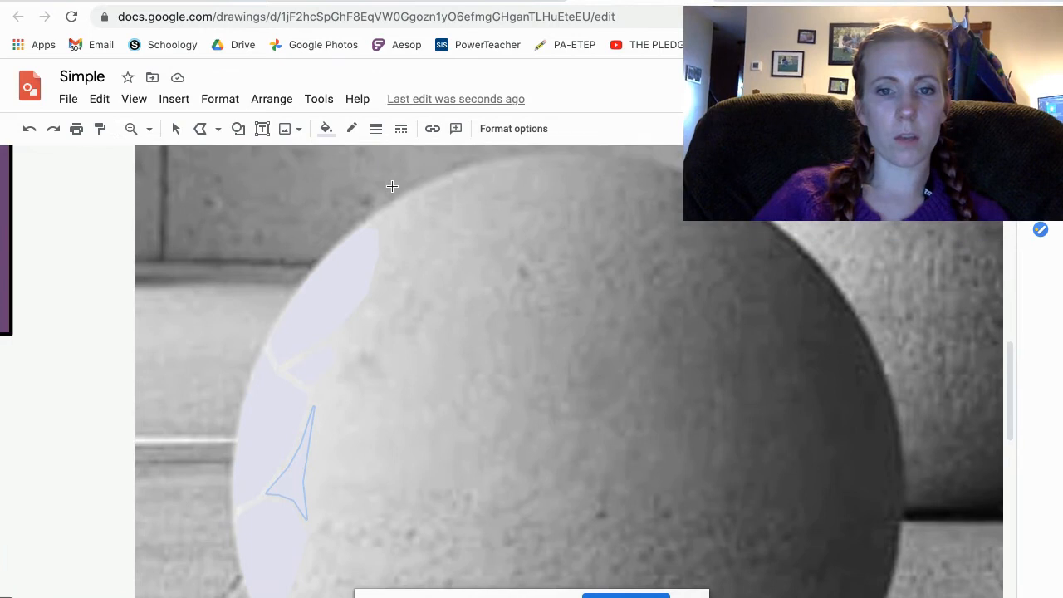
pyautogui.hscroll(3, 379, 268)
pyautogui.scroll(-2, 379, 268)
pyautogui.scroll(-3, 382, 269)
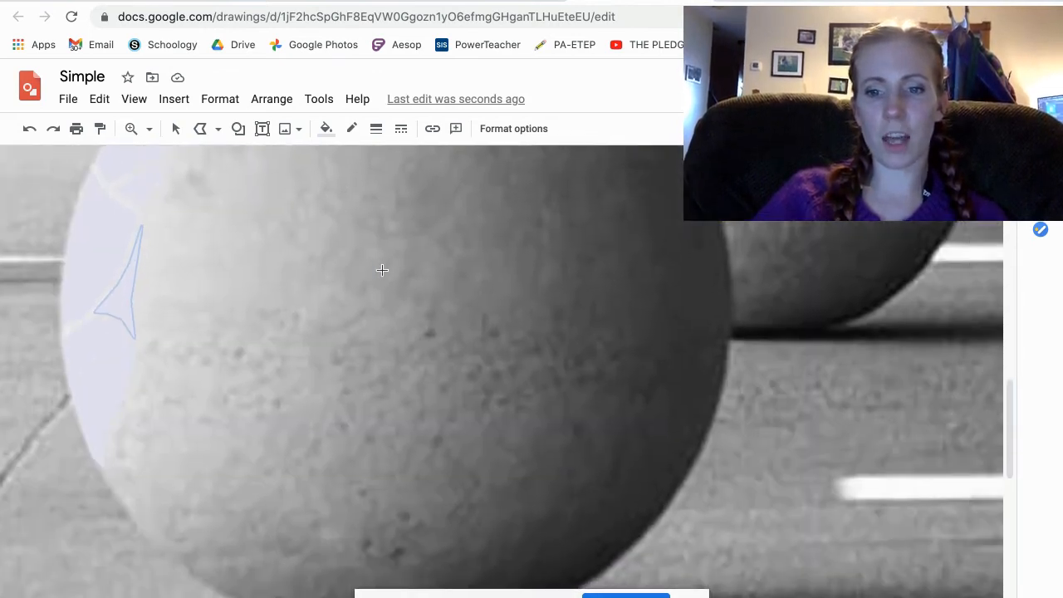
pyautogui.hscroll(3, 380, 268)
pyautogui.scroll(-2, 537, 292)
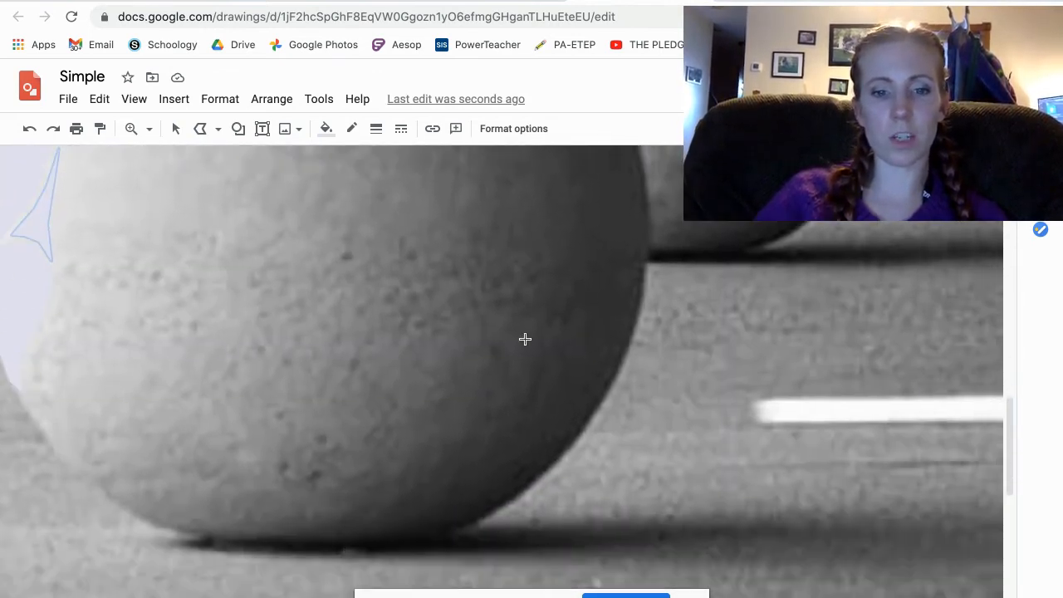
pyautogui.click(449, 528)
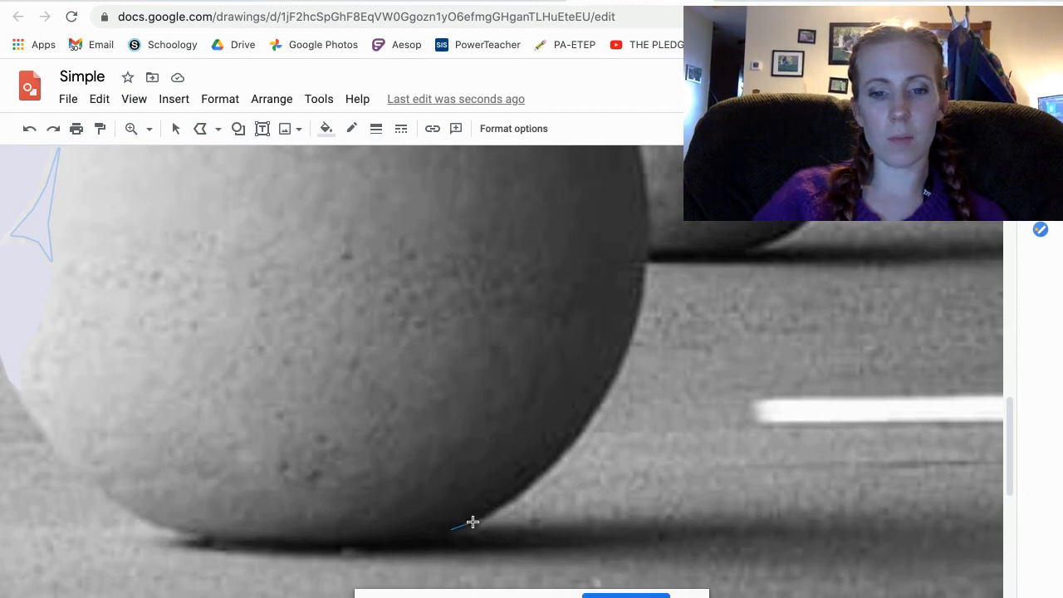
pyautogui.click(496, 507)
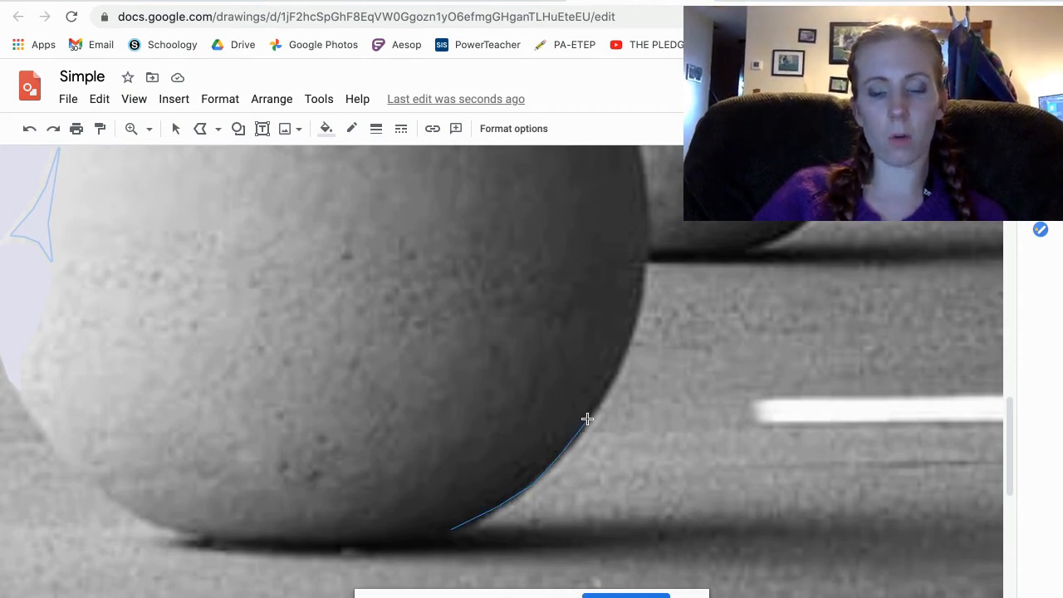
pyautogui.click(553, 402)
pyautogui.click(532, 380)
pyautogui.click(488, 439)
pyautogui.click(432, 482)
pyautogui.click(386, 513)
pyautogui.click(333, 537)
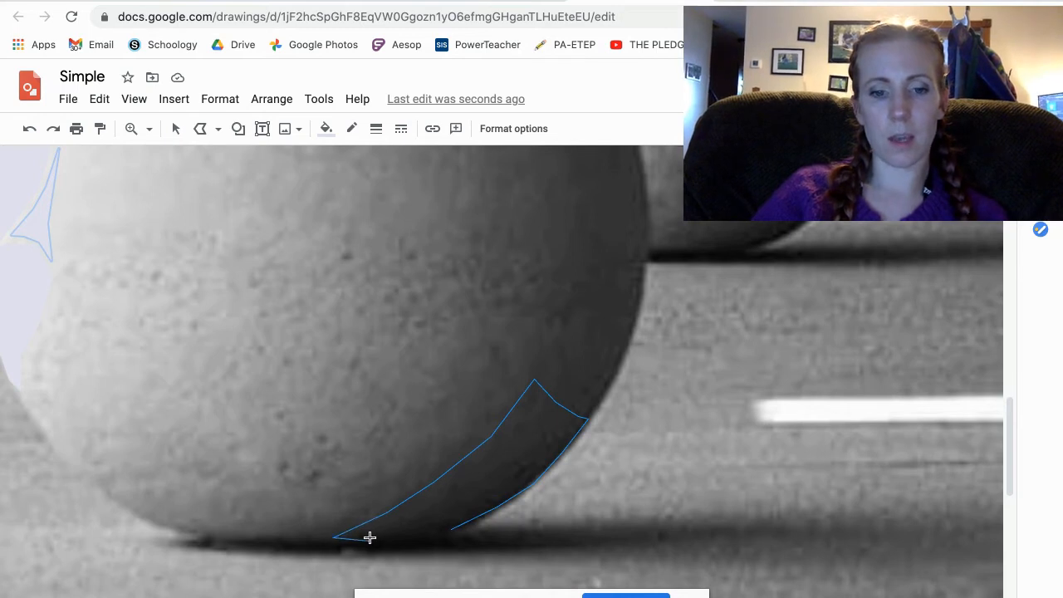
pyautogui.click(450, 529)
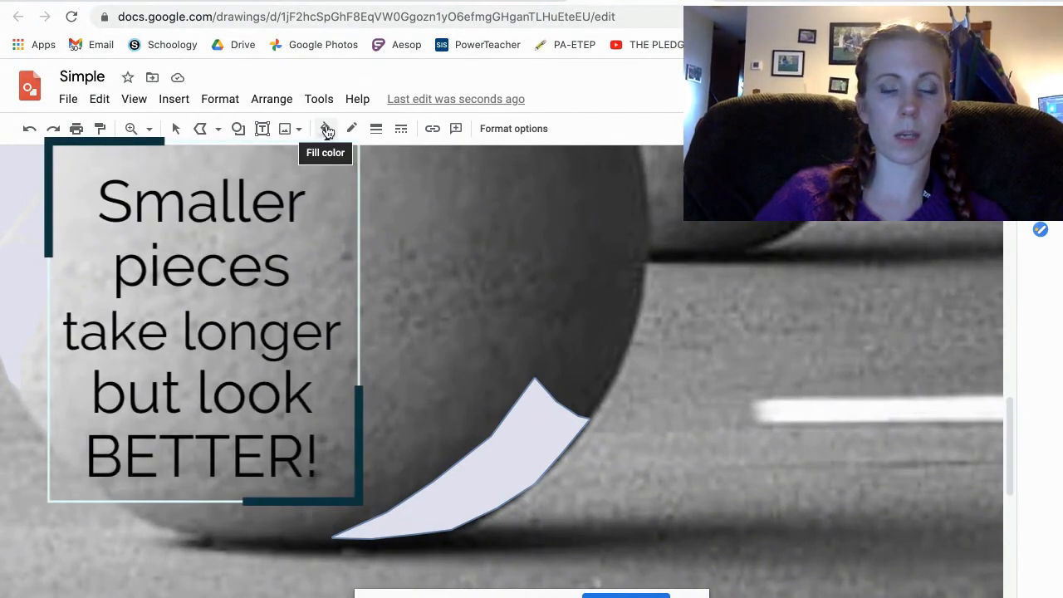
# Fill the curved piece with the darkest Sphere 1 blue-violet and draw a matching piece above it along the sphere's edge.
pyautogui.click(326, 132)
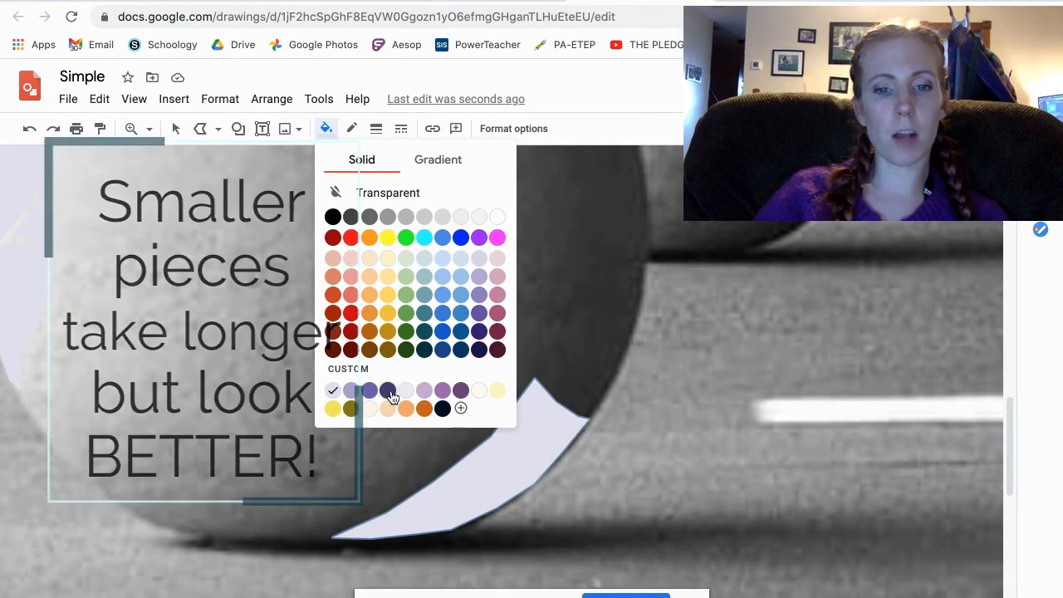
pyautogui.click(375, 390)
pyautogui.moveTo(593, 412)
pyautogui.mouseDown()
pyautogui.moveTo(634, 314)
pyautogui.moveTo(574, 292)
pyautogui.moveTo(538, 367)
pyautogui.moveTo(589, 408)
pyautogui.mouseUp()
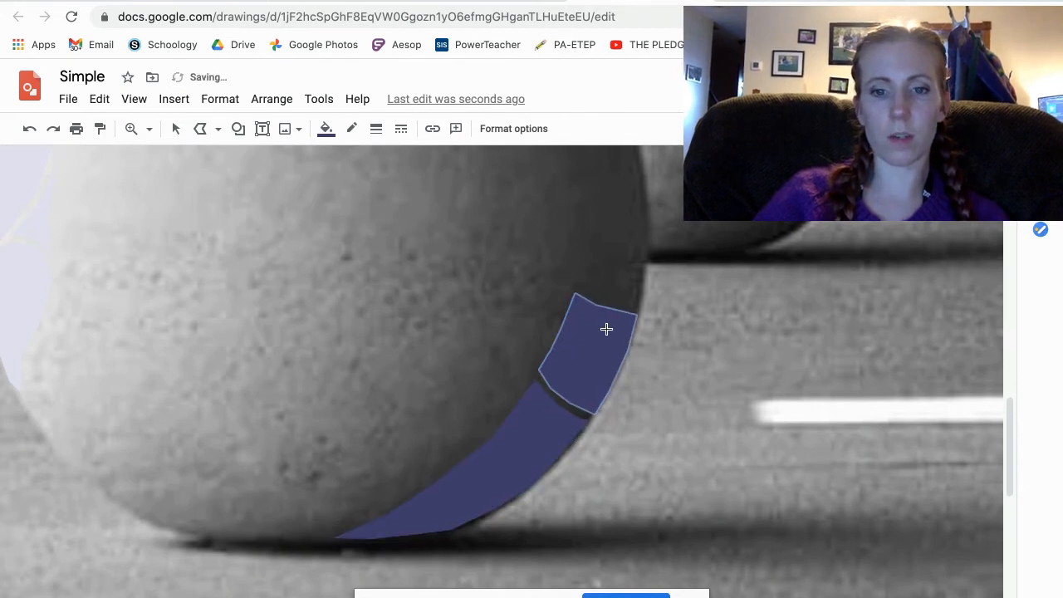
# Draw two more dark polyline pieces up the front sphere's right edge, the upper one tapering to a point.
pyautogui.scroll(1, 602, 365)
pyautogui.moveTo(640, 396)
pyautogui.mouseDown()
pyautogui.moveTo(646, 265)
pyautogui.moveTo(636, 235)
pyautogui.moveTo(597, 237)
pyautogui.moveTo(576, 366)
pyautogui.moveTo(592, 385)
pyautogui.moveTo(638, 394)
pyautogui.mouseUp()
pyautogui.scroll(1, 574, 343)
pyautogui.moveTo(574, 342)
pyautogui.mouseDown()
pyautogui.moveTo(600, 338)
pyautogui.moveTo(622, 314)
pyautogui.moveTo(578, 240)
pyautogui.moveTo(552, 257)
pyautogui.moveTo(574, 341)
pyautogui.mouseUp()
pyautogui.scroll(-1, 465, 424)
pyautogui.hscroll(-1, 464, 424)
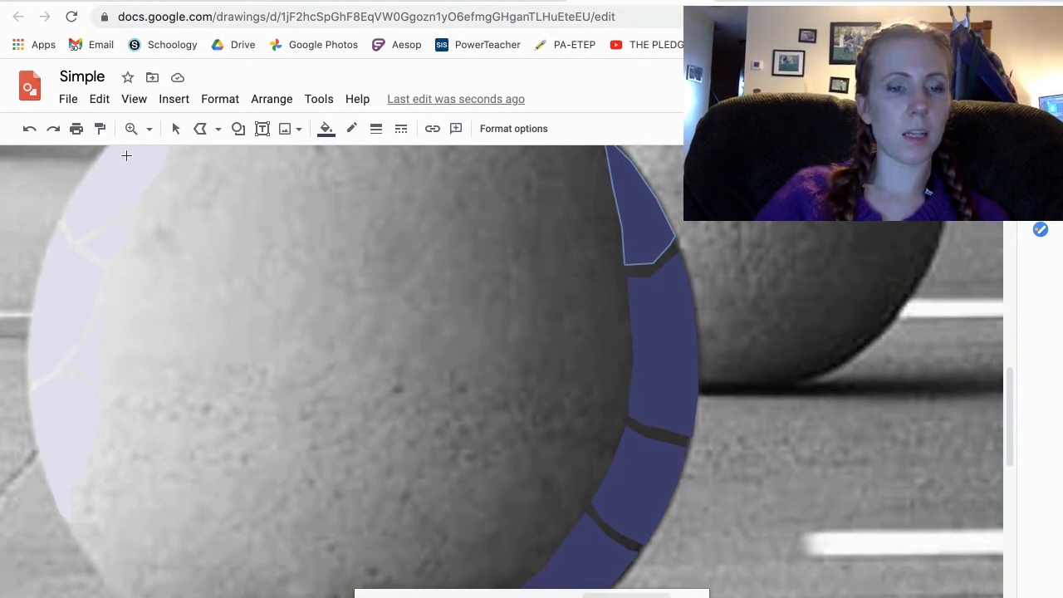
# Fit the drawing in view, delete the reference photo to preview the mosaic pieces, and undo the deletion.
pyautogui.click(177, 133)
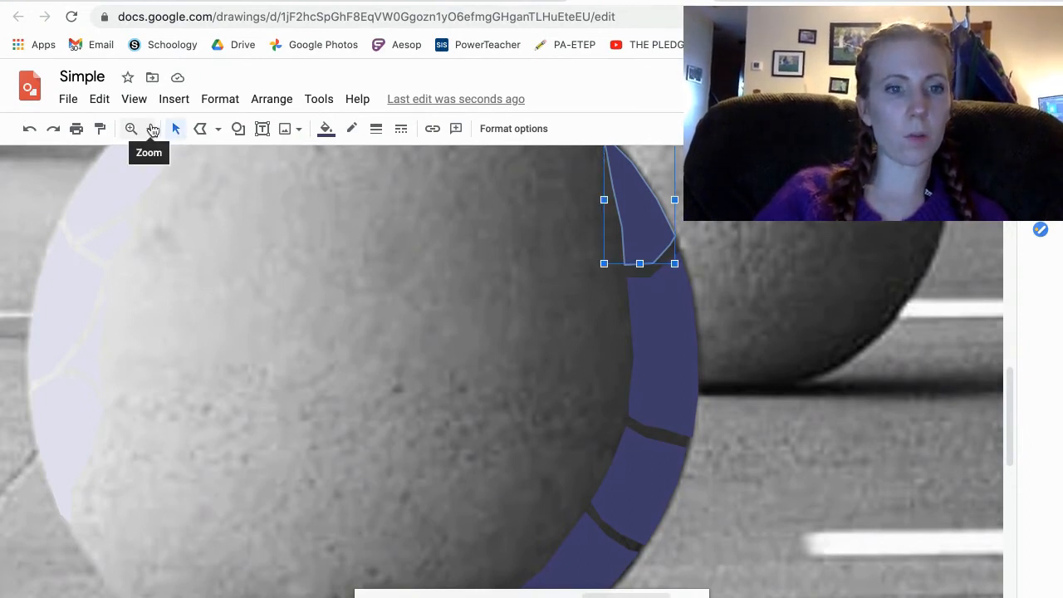
pyautogui.click(152, 130)
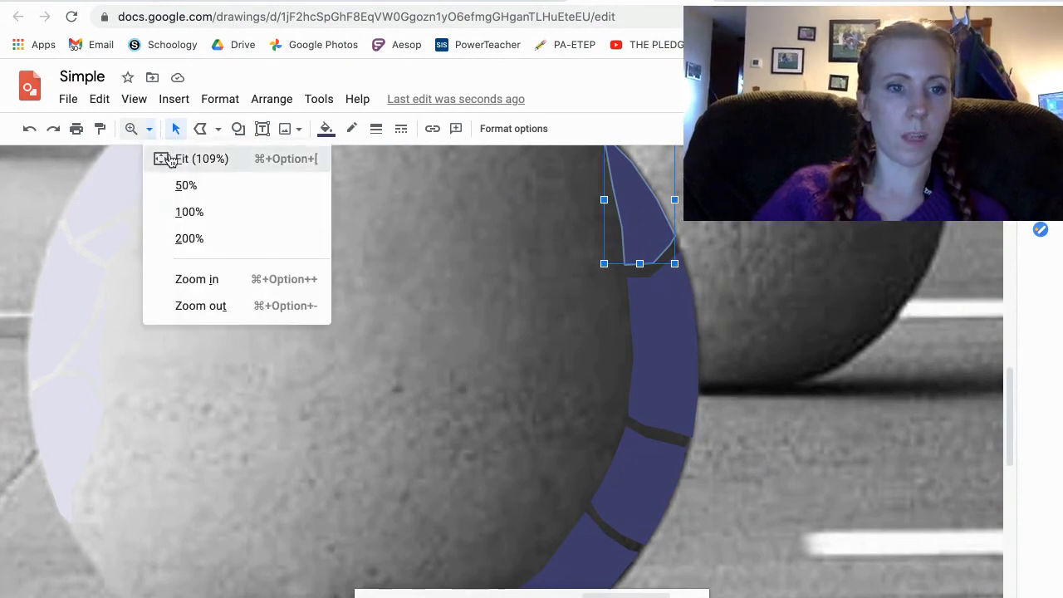
pyautogui.click(163, 158)
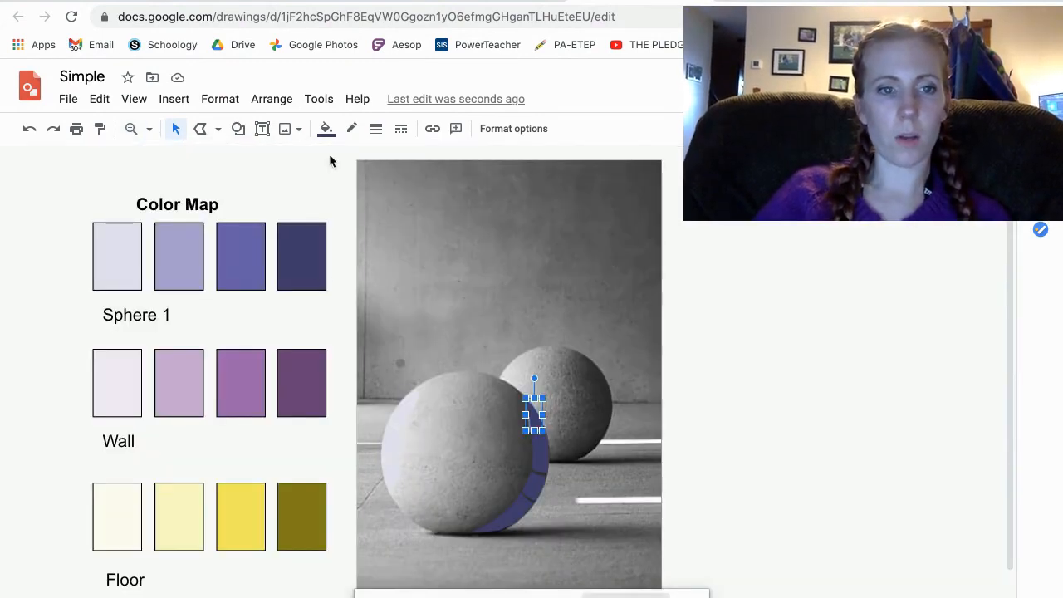
pyautogui.click(176, 133)
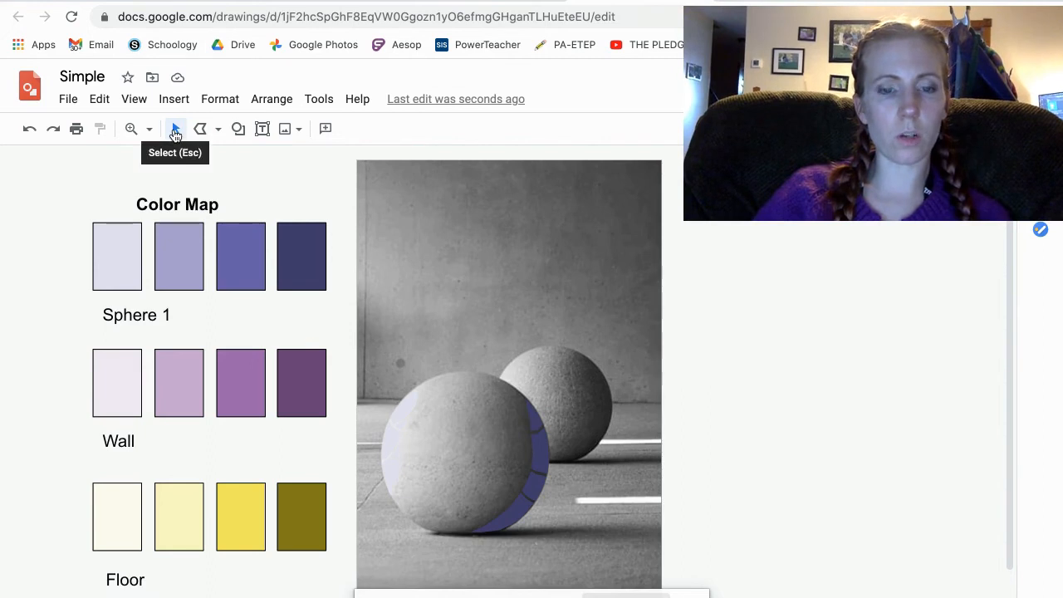
pyautogui.click(446, 253)
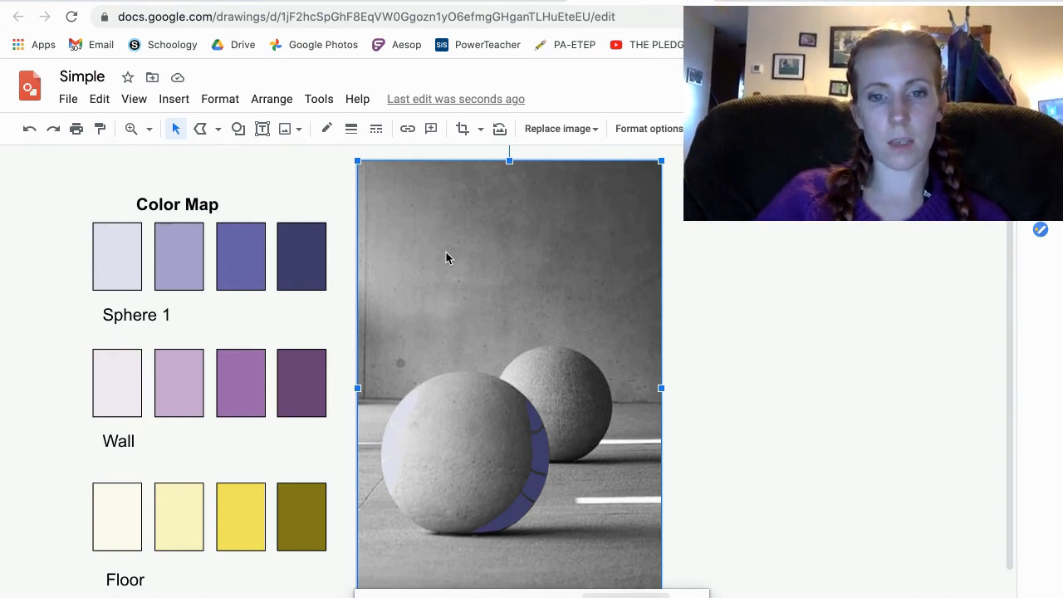
pyautogui.press('Delete')
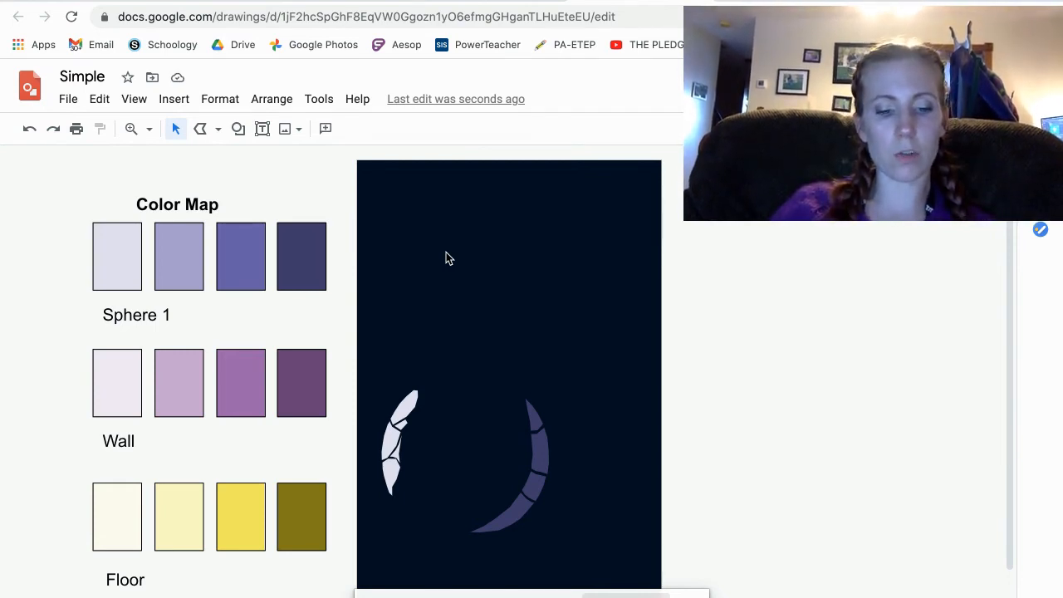
pyautogui.hotkey('ctrl', 'z')
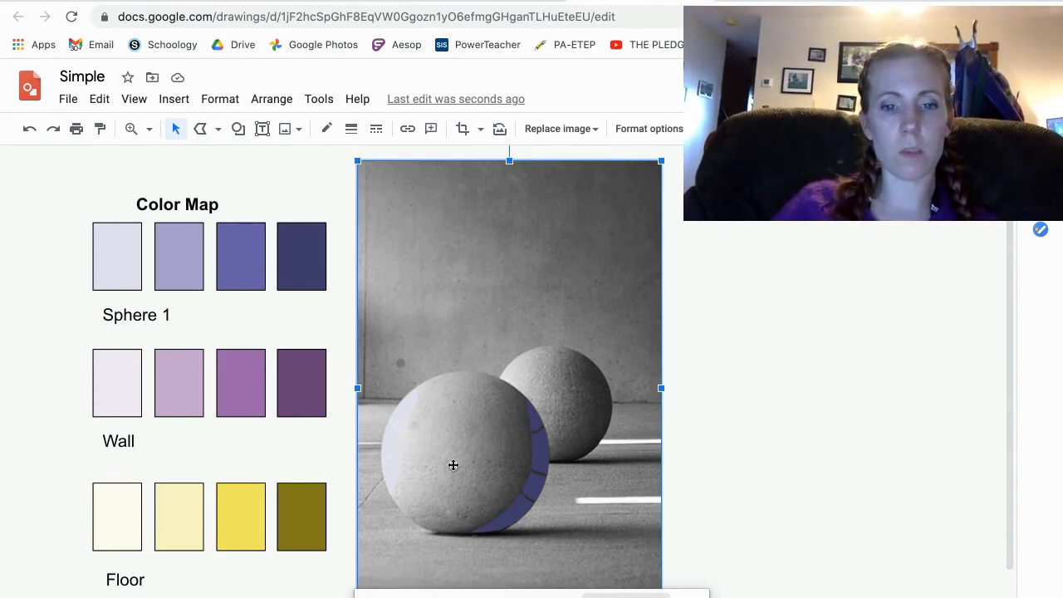
pyautogui.moveTo(749, 246); pyautogui.dragTo(768, 336)
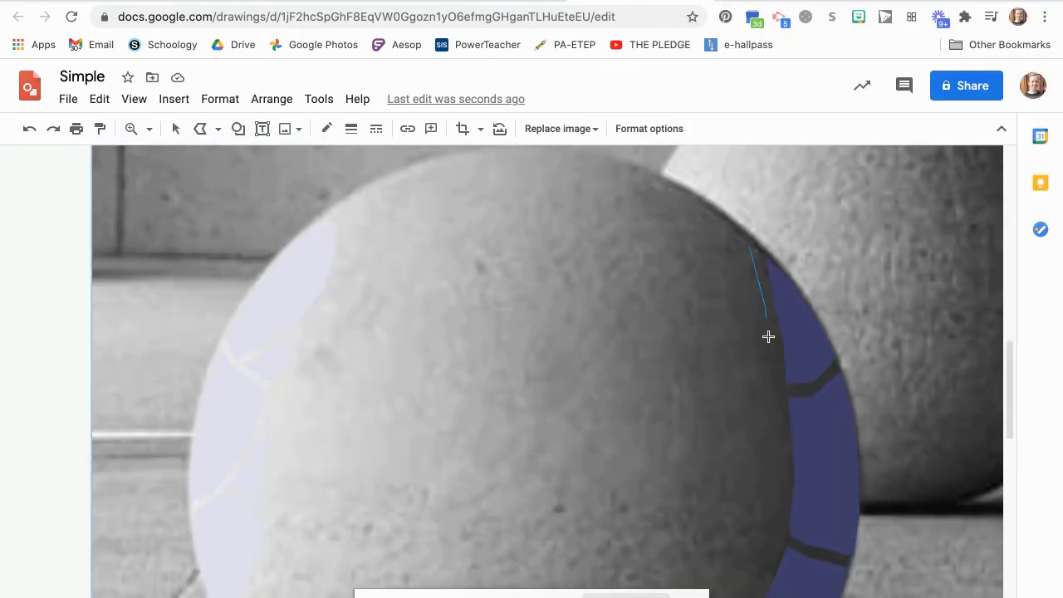
pyautogui.click(782, 404)
pyautogui.click(750, 247)
pyautogui.press('super+z')
# Draw a long polyline piece inside the dark band at the sphere's upper right and fill it with the medium Sphere 1 blue-violet.
pyautogui.click(200, 128)
pyautogui.click(719, 350)
pyautogui.click(720, 406)
pyautogui.click(764, 403)
pyautogui.click(778, 391)
pyautogui.click(782, 375)
pyautogui.click(764, 288)
pyautogui.click(751, 247)
pyautogui.click(696, 204)
pyautogui.click(715, 232)
pyautogui.click(719, 295)
pyautogui.click(720, 349)
pyautogui.click(326, 129)
# Draw a tall polyline piece directly below the first medium blue-violet piece, following the dark band's inner side.
pyautogui.click(774, 475)
pyautogui.click(746, 493)
pyautogui.click(713, 486)
pyautogui.click(730, 461)
pyautogui.click(732, 409)
pyautogui.click(721, 345)
# Draw a tapering polyline piece below the tall one, curving down toward the sphere's lower right.
pyautogui.scroll(-2, 716, 342)
pyautogui.click(713, 340)
pyautogui.click(703, 440)
pyautogui.click(655, 465)
pyautogui.click(639, 449)
pyautogui.click(687, 408)
pyautogui.click(713, 339)
# Continue the medium blue-violet band with a slanted polyline piece along the sphere's lower right, inside the dark crescent.
pyautogui.click(636, 454)
pyautogui.click(648, 470)
pyautogui.click(697, 448)
pyautogui.click(551, 542)
pyautogui.click(542, 516)
pyautogui.click(589, 502)
pyautogui.click(636, 455)
# Draw a long crescent polyline piece along the sphere's bottom edge, tapering to a point at the lower left.
pyautogui.click(550, 543)
pyautogui.click(428, 560)
pyautogui.click(334, 521)
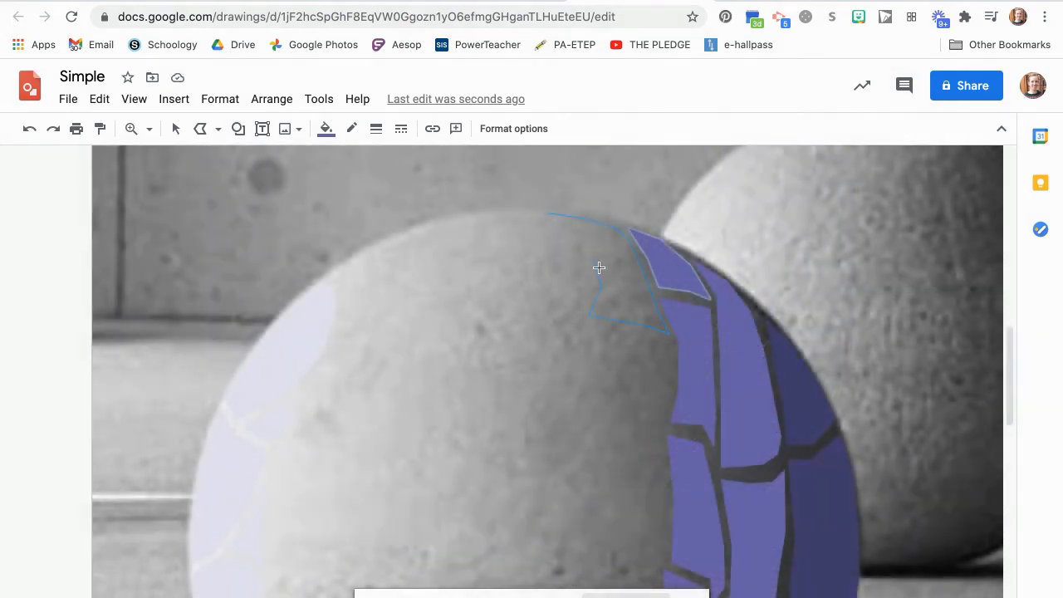
# Fill the new piece near the sphere's top with the light second Sphere 1 shade and draw a long piece below it.
pyautogui.click(327, 128)
pyautogui.click(360, 380)
pyautogui.click(674, 348)
pyautogui.click(675, 386)
pyautogui.click(658, 445)
pyautogui.click(663, 468)
pyautogui.click(661, 498)
pyautogui.click(627, 518)
pyautogui.click(584, 496)
pyautogui.click(606, 361)
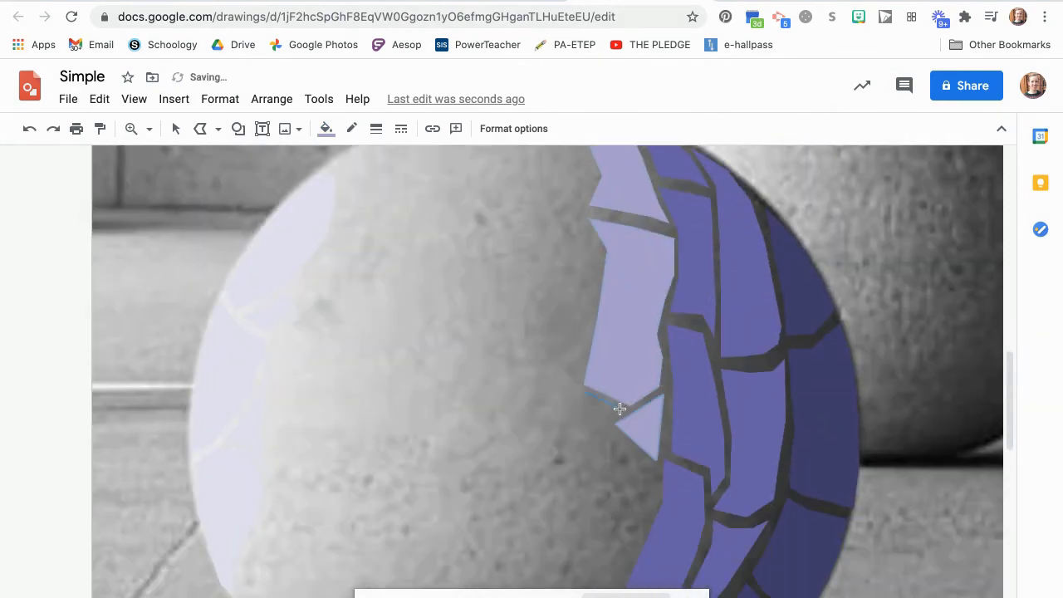
# Finish the small triangular piece under the long light one and draw a curved four-sided piece below the two triangles.
pyautogui.click(591, 434)
pyautogui.click(651, 459)
pyautogui.scroll(-3, 639, 431)
pyautogui.click(634, 408)
pyautogui.click(612, 445)
pyautogui.click(575, 424)
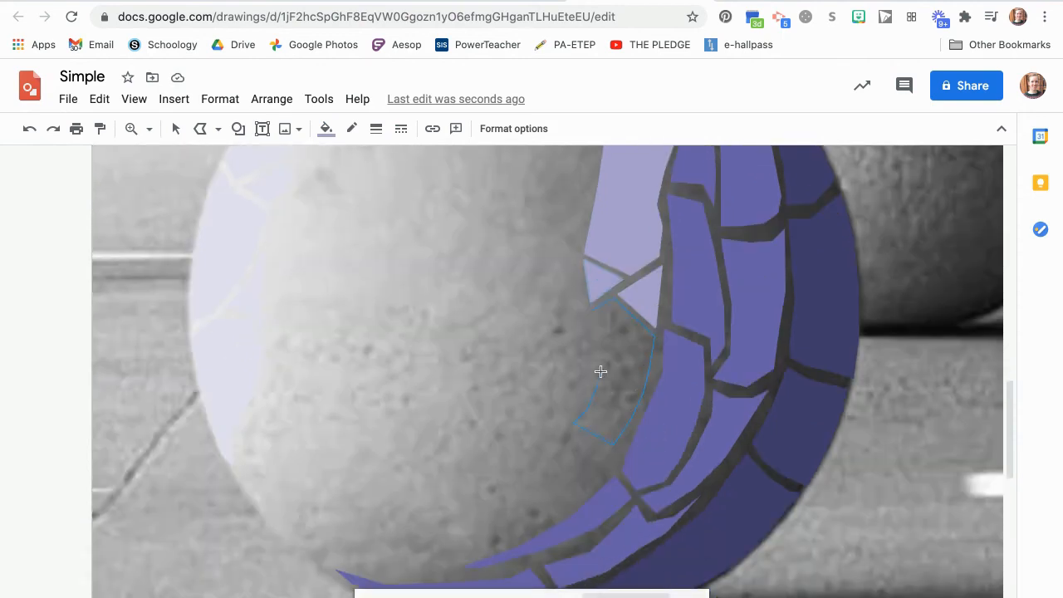
pyautogui.doubleClick(601, 371)
# Draw two tapering light blue-violet pieces, one above the other, sweeping along the sphere's bottom toward the lower left.
pyautogui.scroll(-1, 453, 498)
pyautogui.click(453, 469)
pyautogui.click(470, 498)
pyautogui.click(436, 522)
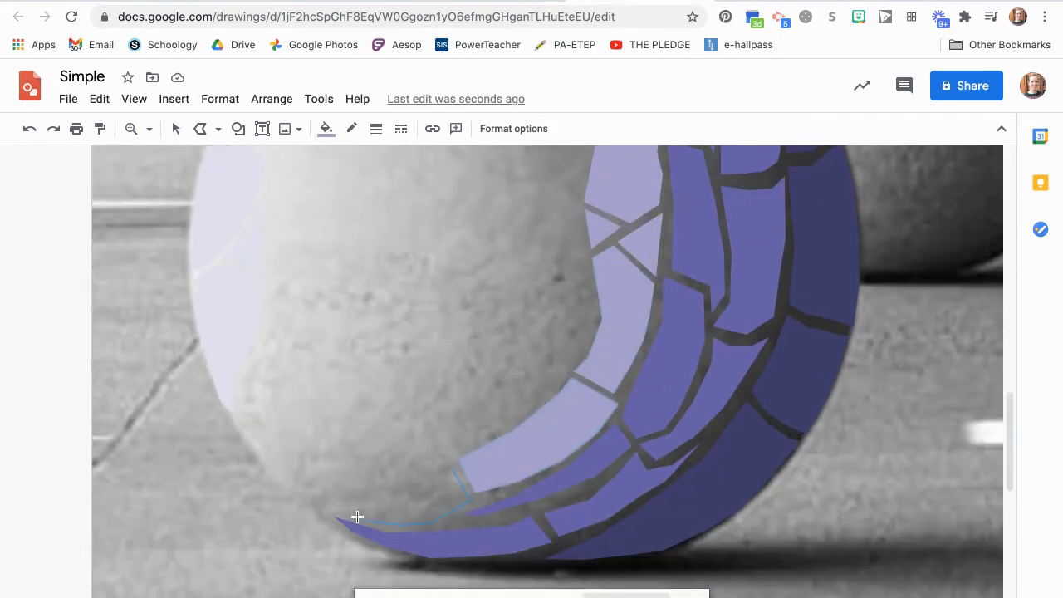
pyautogui.click(357, 516)
pyautogui.click(305, 478)
pyautogui.click(461, 407)
pyautogui.doubleClick(481, 439)
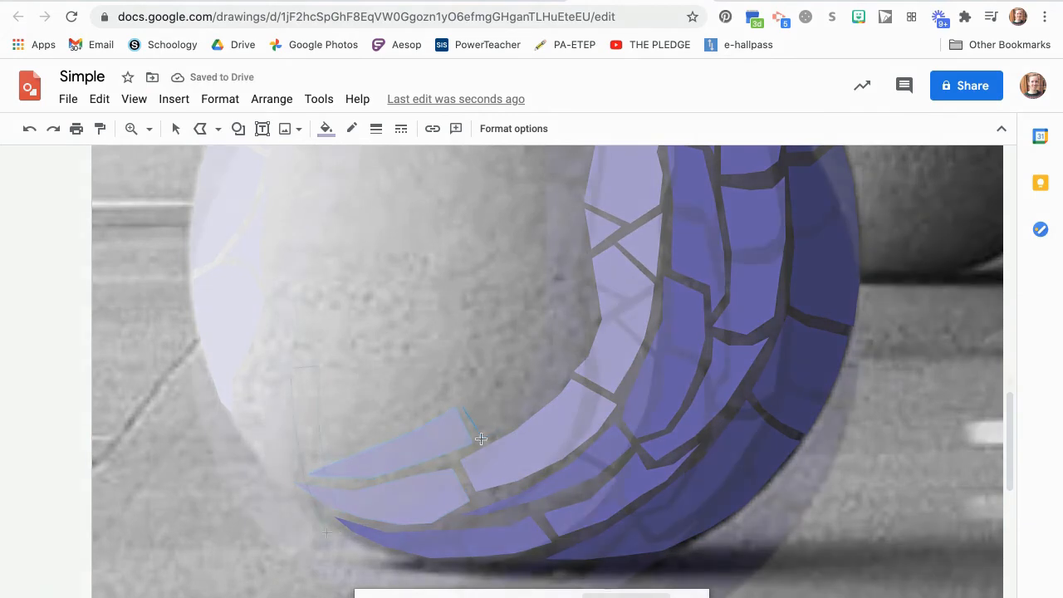
# Draw a palest-lavender polyline piece at the sphere's top, narrowing downward beside the existing pale pieces.
pyautogui.scroll(6, 480, 438)
pyautogui.click(376, 339)
pyautogui.click(433, 188)
pyautogui.click(472, 177)
pyautogui.click(504, 207)
pyautogui.click(411, 262)
pyautogui.doubleClick(376, 339)
# Draw a narrow curved piece below the sphere's top, tapering downward, and fill it with the light second Sphere 1 shade.
pyautogui.click(442, 255)
pyautogui.click(478, 287)
pyautogui.click(531, 429)
pyautogui.click(543, 428)
pyautogui.click(511, 215)
pyautogui.click(442, 254)
pyautogui.click(325, 128)
pyautogui.click(369, 375)
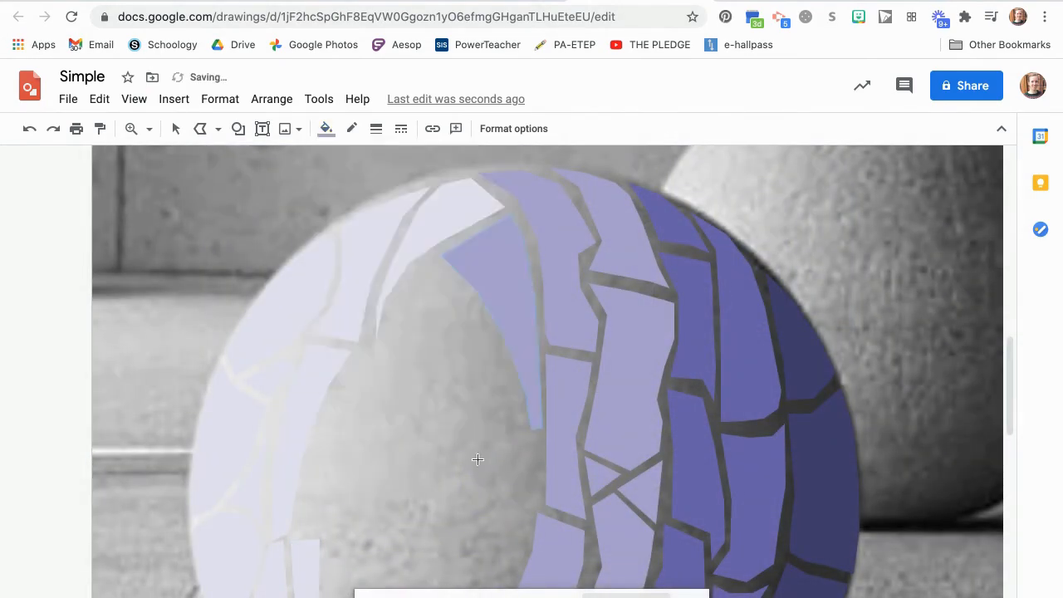
# Draw a wide curved polyline piece across the lower part of the sphere's open centre, tapering up to the right.
pyautogui.scroll(-5, 478, 459)
pyautogui.click(334, 405)
pyautogui.click(353, 477)
pyautogui.click(409, 455)
pyautogui.click(471, 410)
pyautogui.click(509, 355)
pyautogui.click(409, 405)
# Draw a hook-shaped polyline piece above the wide one, curving along the right side of the open centre.
pyautogui.click(484, 278)
pyautogui.click(487, 250)
pyautogui.click(543, 251)
pyautogui.click(522, 334)
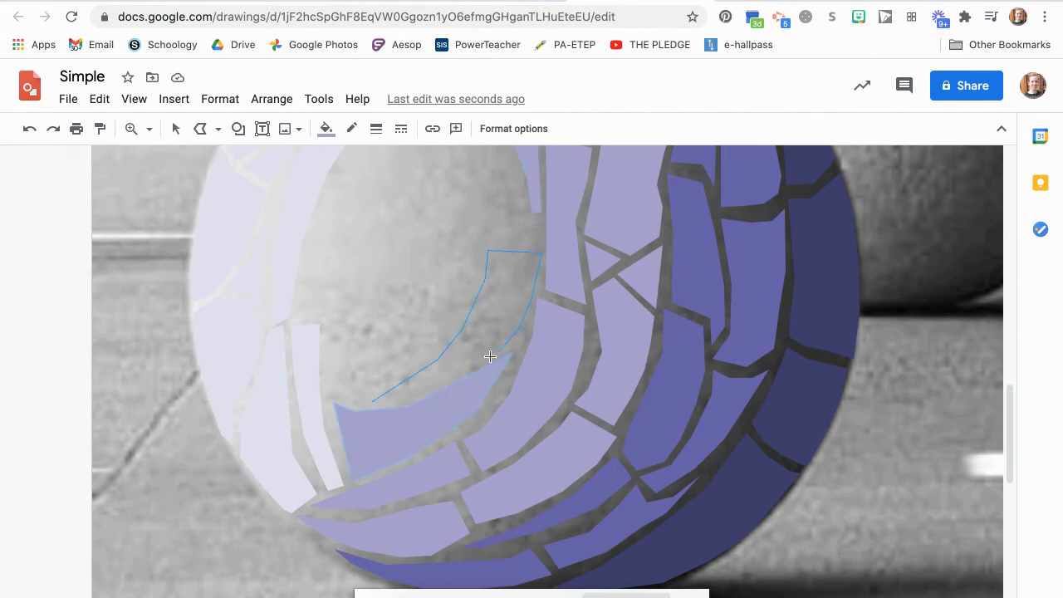
pyautogui.click(476, 361)
pyautogui.click(372, 401)
# Draw a large curved piece along the upper right of the open centre, filling the space above the hook-shaped piece.
pyautogui.scroll(2, 373, 401)
pyautogui.click(442, 202)
pyautogui.click(485, 400)
pyautogui.click(544, 397)
pyautogui.click(541, 372)
pyautogui.click(528, 372)
pyautogui.click(498, 283)
pyautogui.click(441, 202)
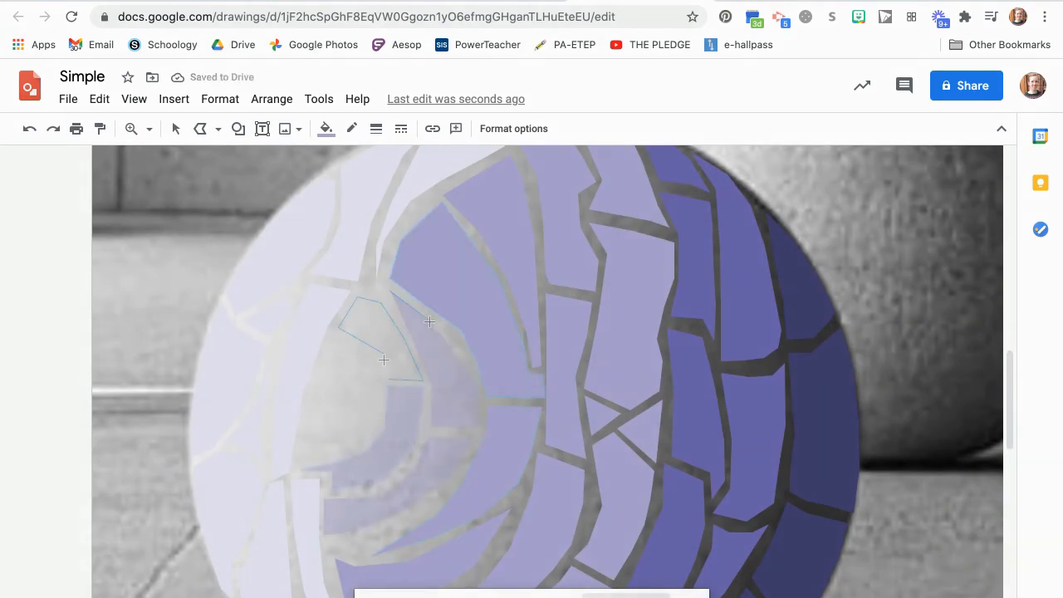
# Complete the small piece at the top of the remaining centre gap and draw another along the gap's left side.
pyautogui.click(339, 328)
pyautogui.click(338, 339)
pyautogui.click(306, 405)
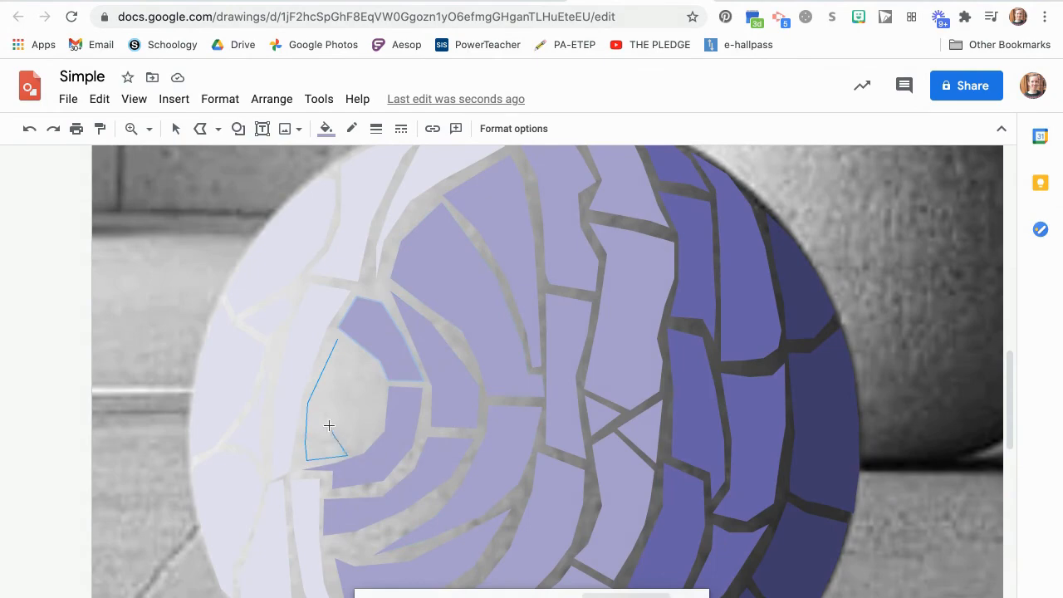
pyautogui.doubleClick(346, 387)
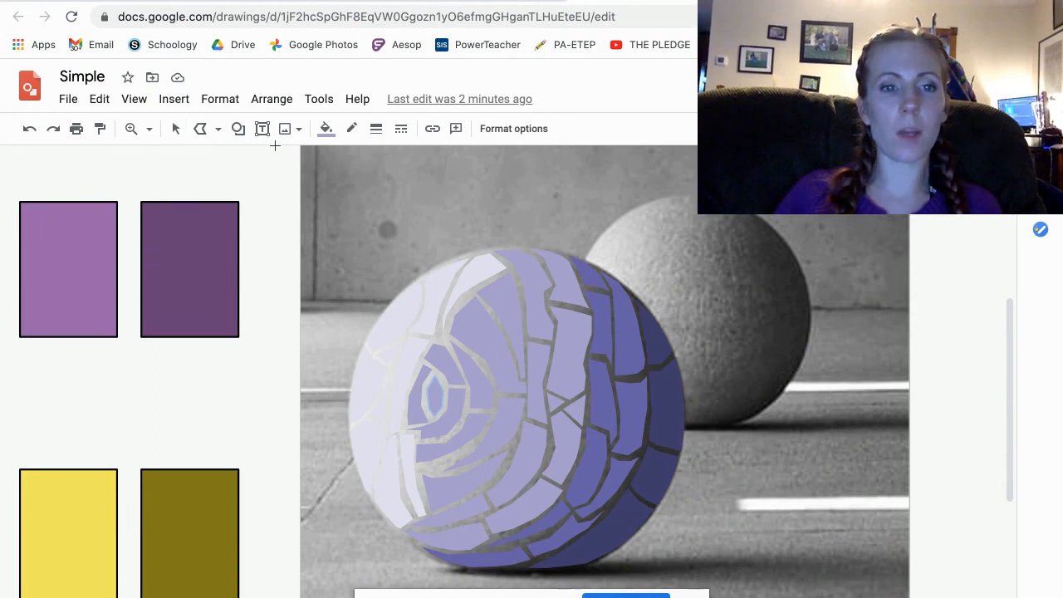
# Delete the grayscale reference photo from behind the completed sphere mosaic.
pyautogui.click(174, 129)
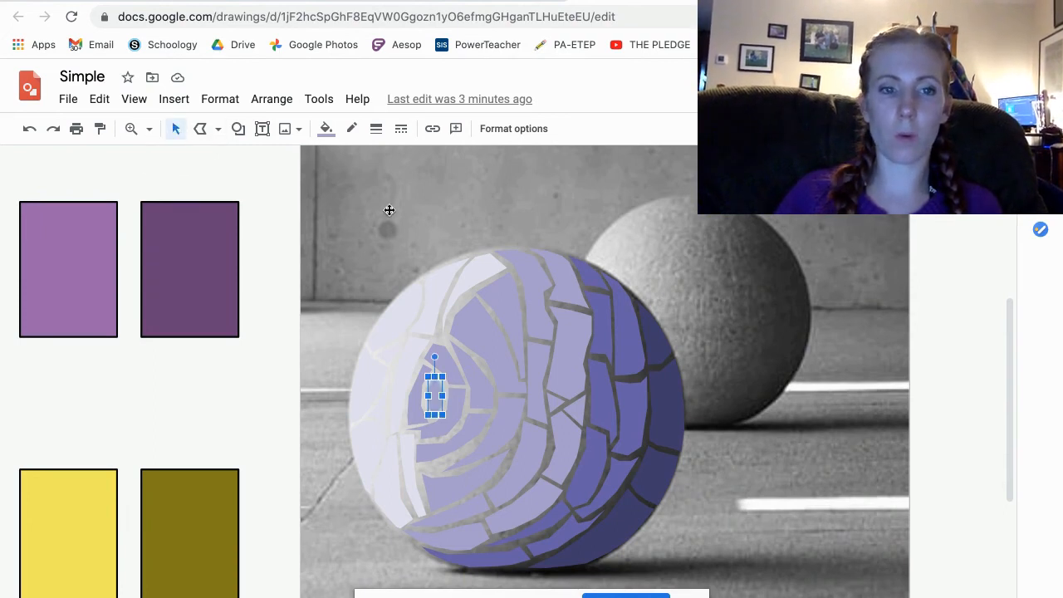
pyautogui.click(333, 246)
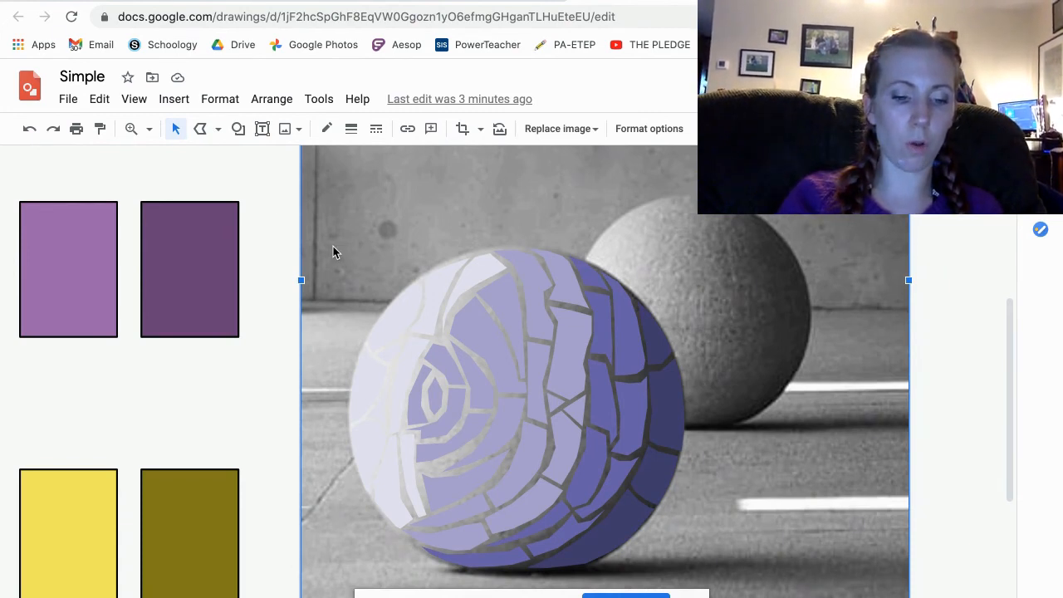
pyautogui.press('Delete')
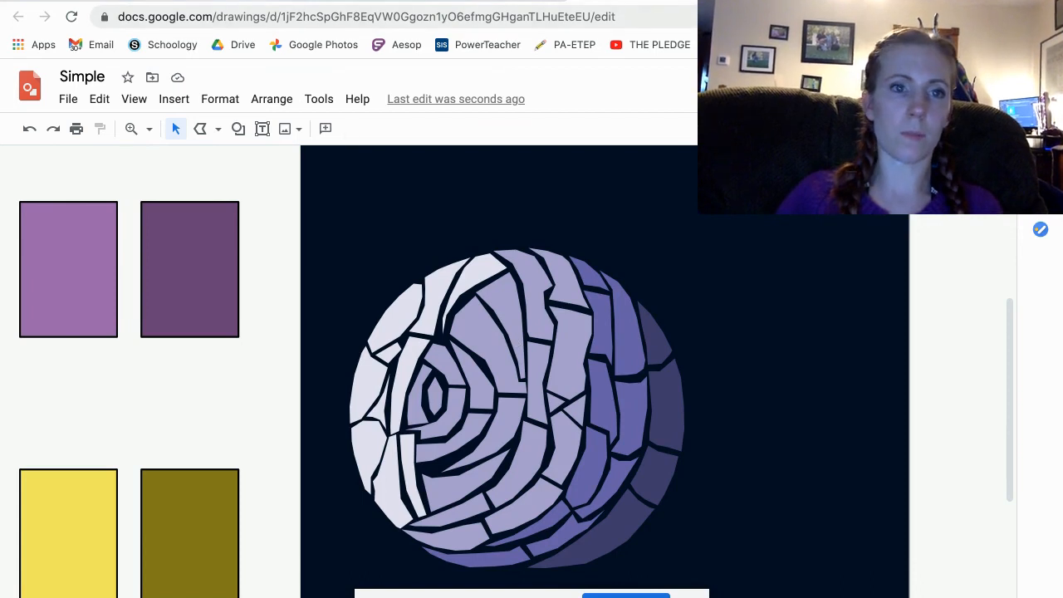
# Switch to the digital drawing file and examine the mosaic portrait's forehead, eyes, glasses, mask and neck up close.
pyautogui.click(251, 1)
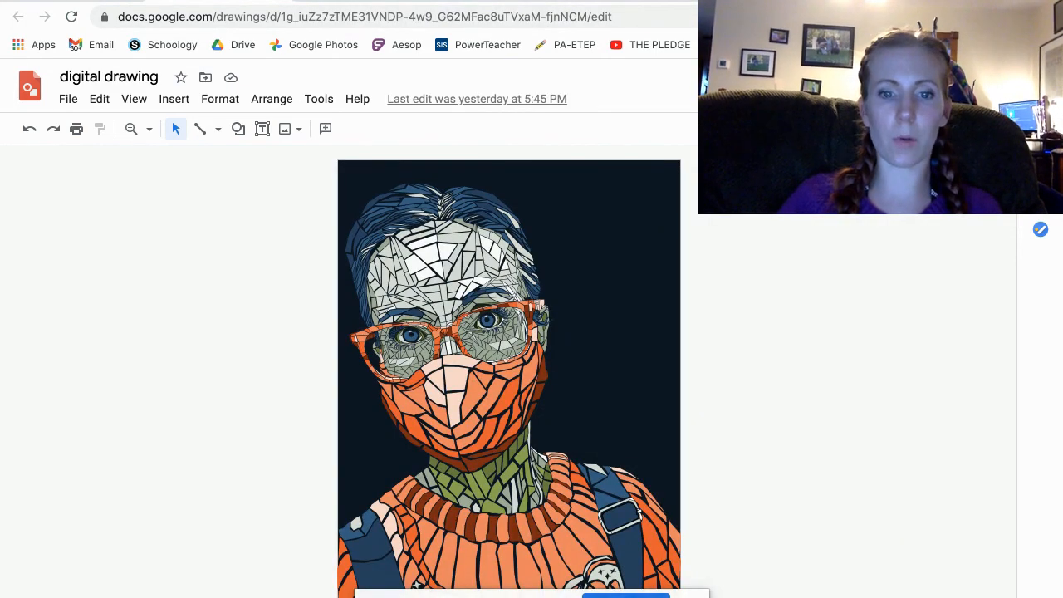
pyautogui.click(131, 128)
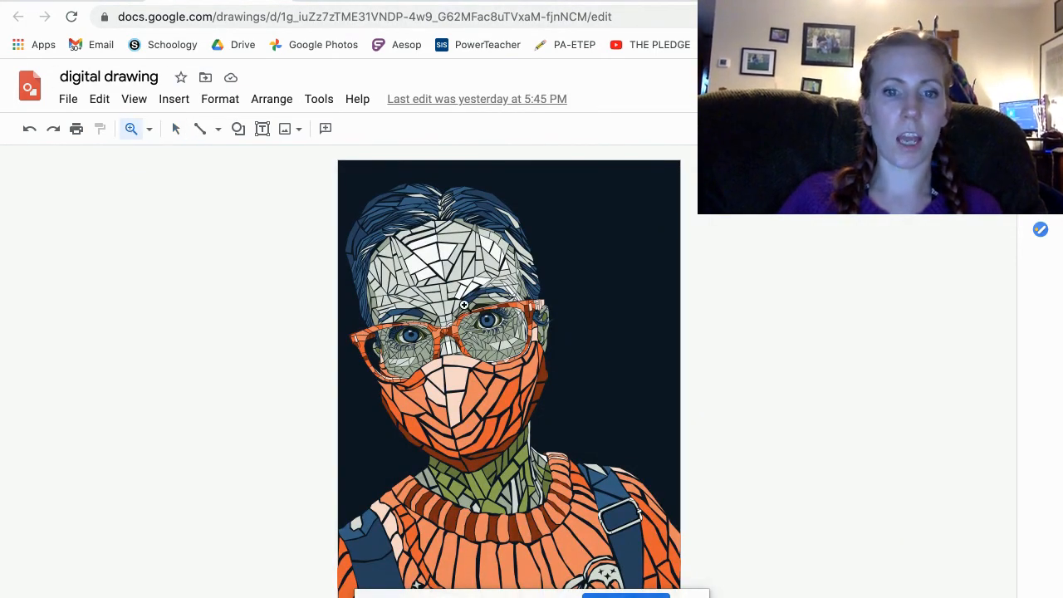
pyautogui.click(473, 347)
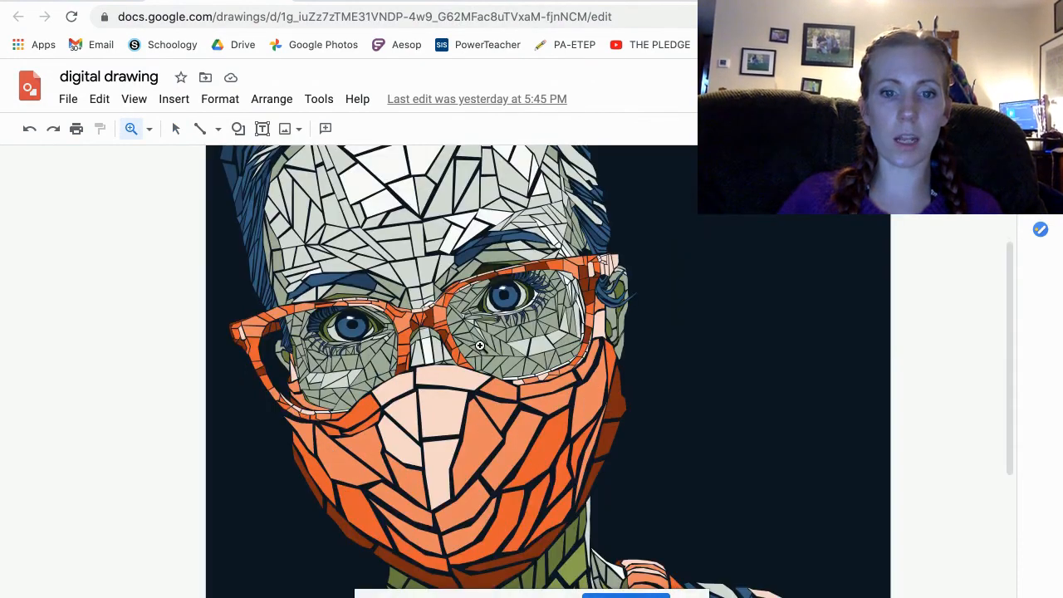
pyautogui.scroll(1, 479, 346)
pyautogui.click(435, 251)
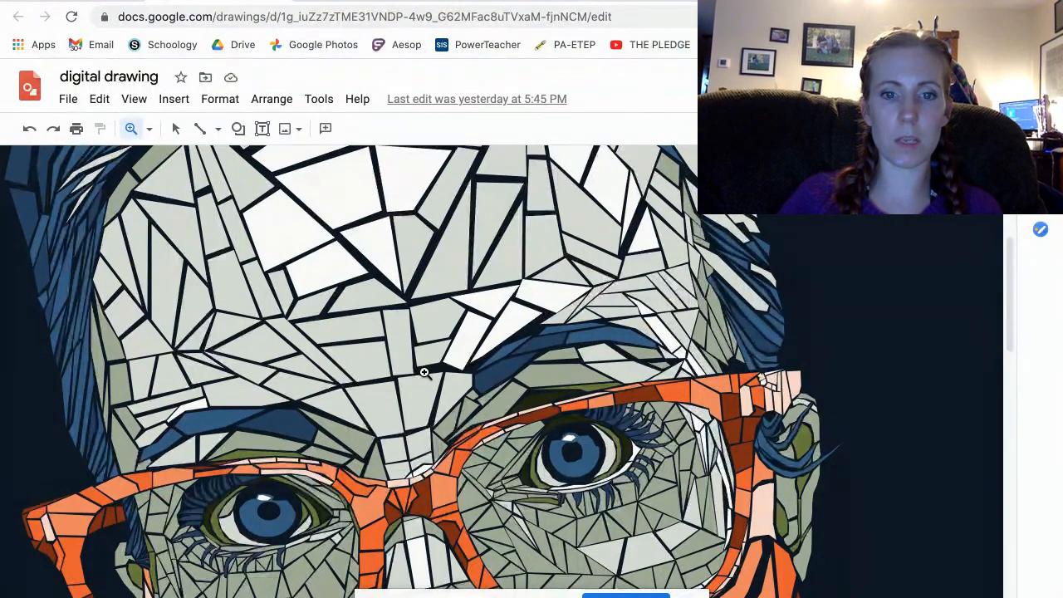
pyautogui.scroll(-2, 423, 373)
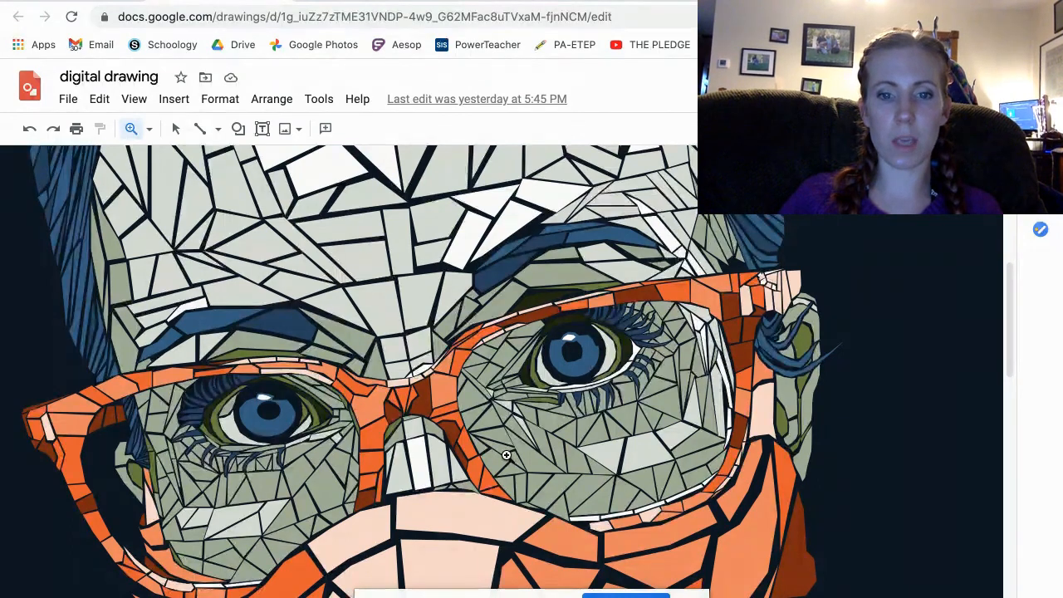
pyautogui.scroll(-6, 505, 455)
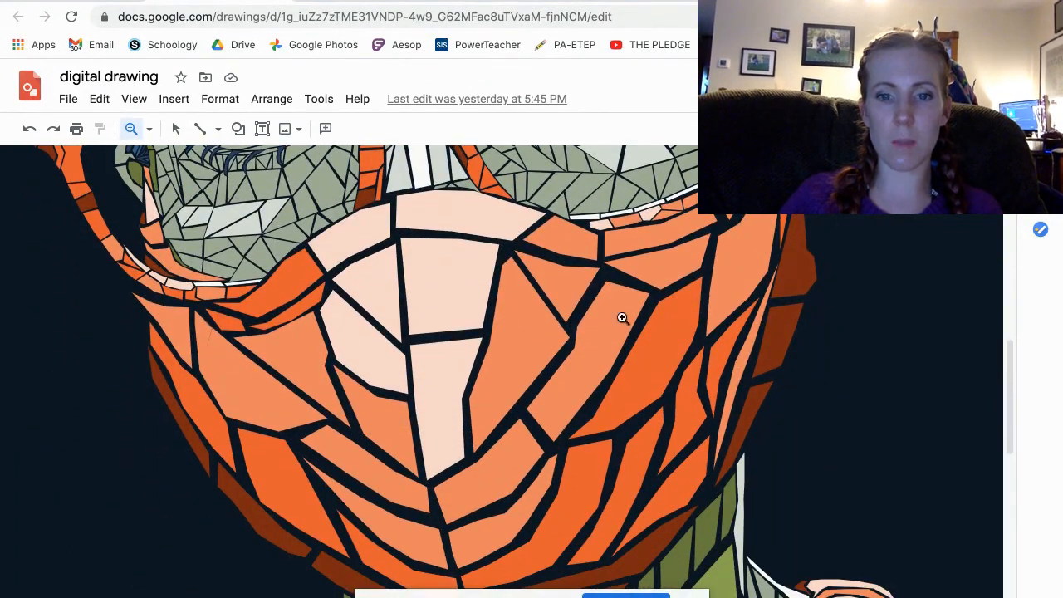
pyautogui.scroll(-3, 605, 335)
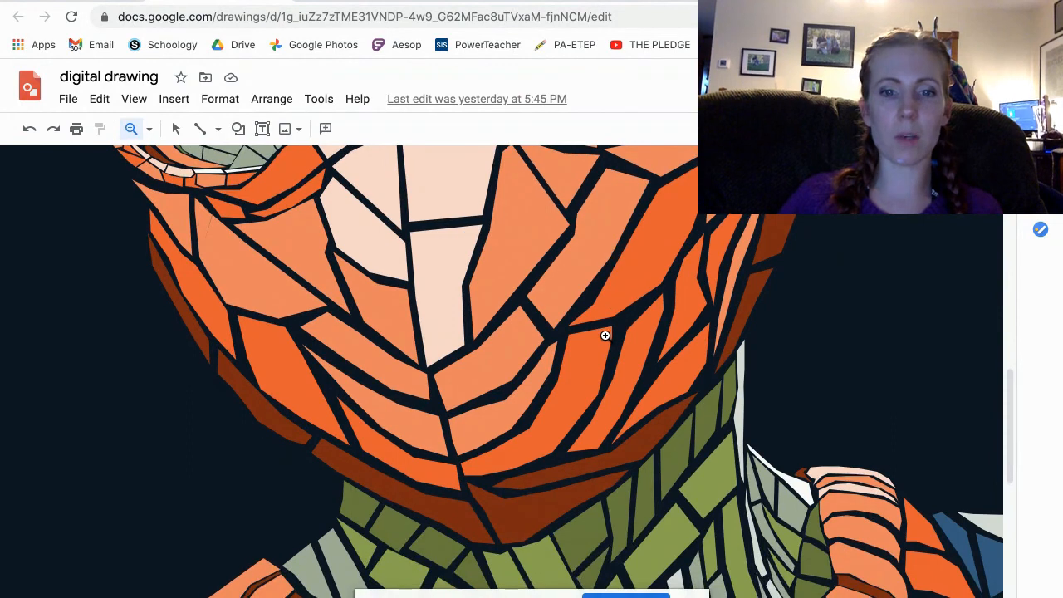
pyautogui.scroll(5, 605, 336)
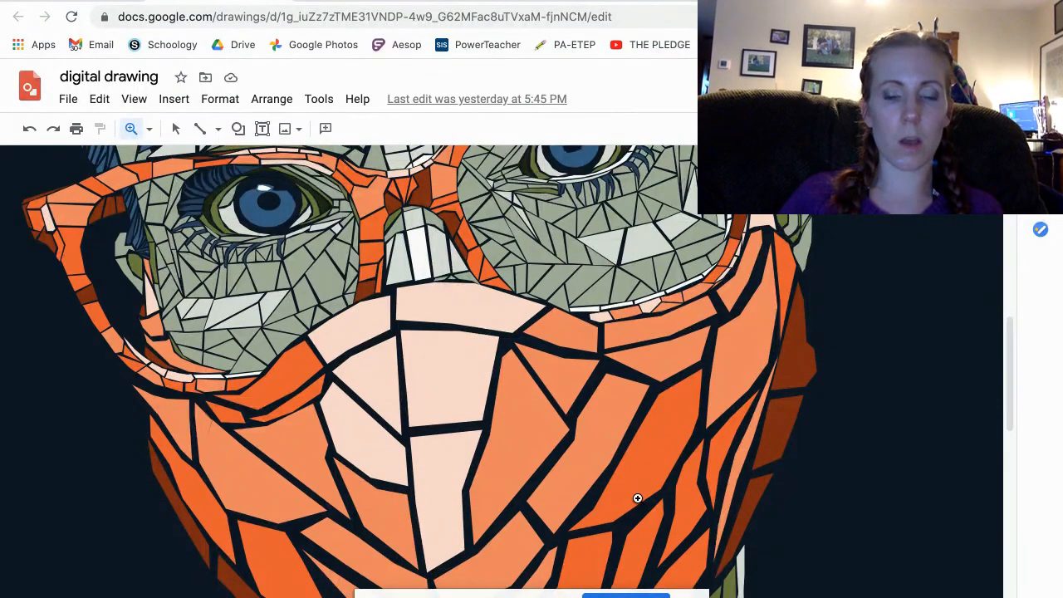
pyautogui.scroll(-10, 637, 499)
pyautogui.scroll(10, 637, 499)
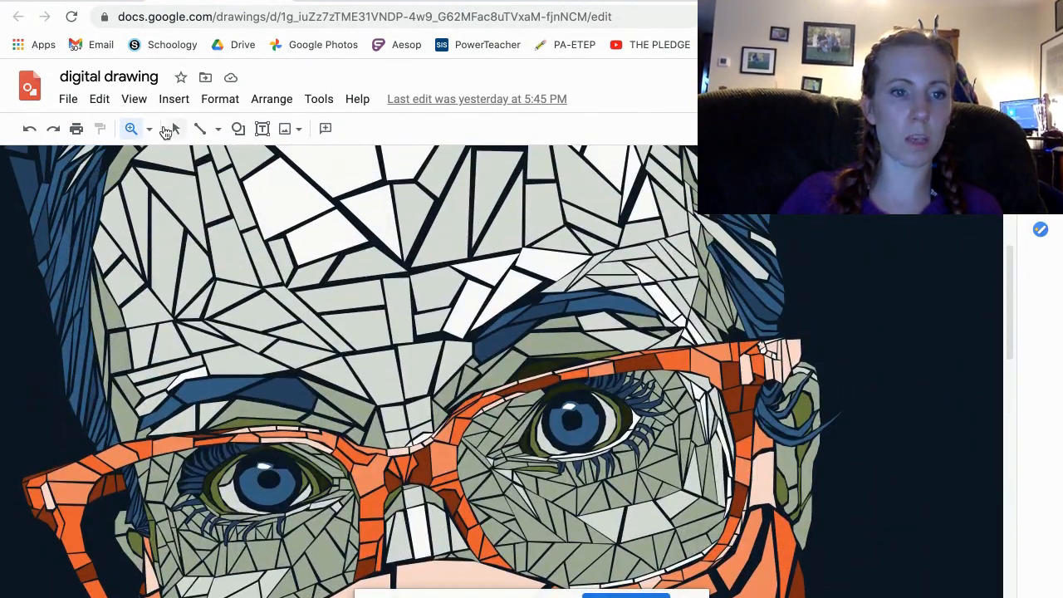
# View the whole portrait, inspect the hair and sweater pieces up close, and return to the Simple drawing.
pyautogui.click(148, 129)
pyautogui.click(188, 159)
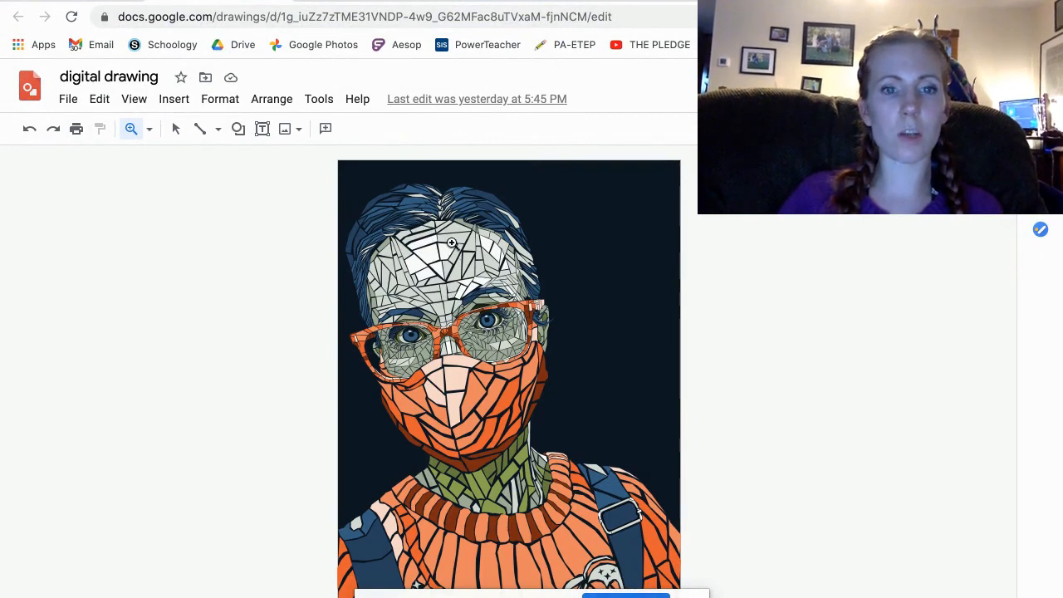
pyautogui.click(424, 200)
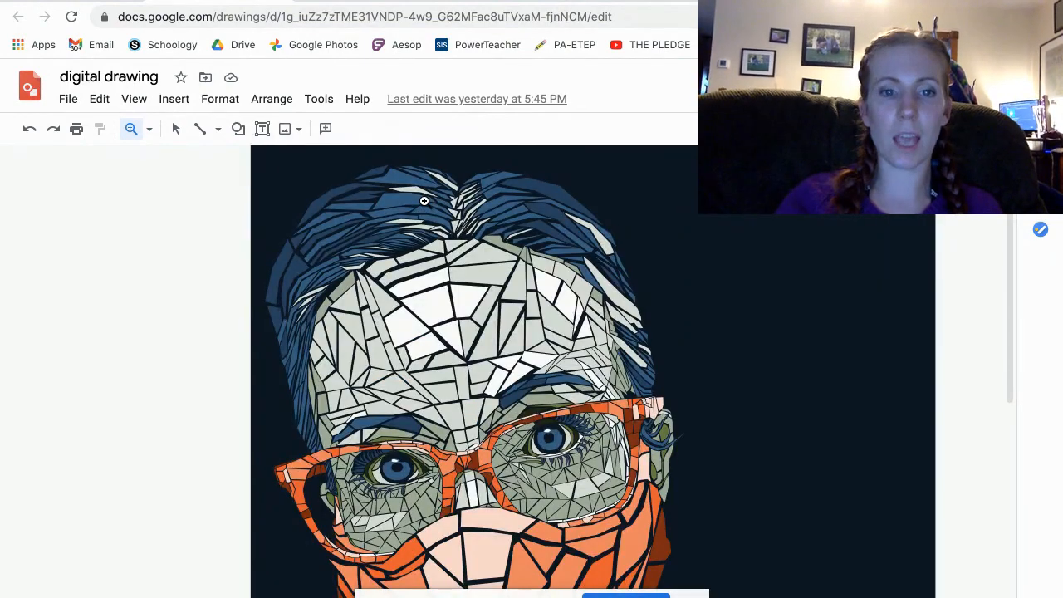
pyautogui.scroll(-3, 424, 196)
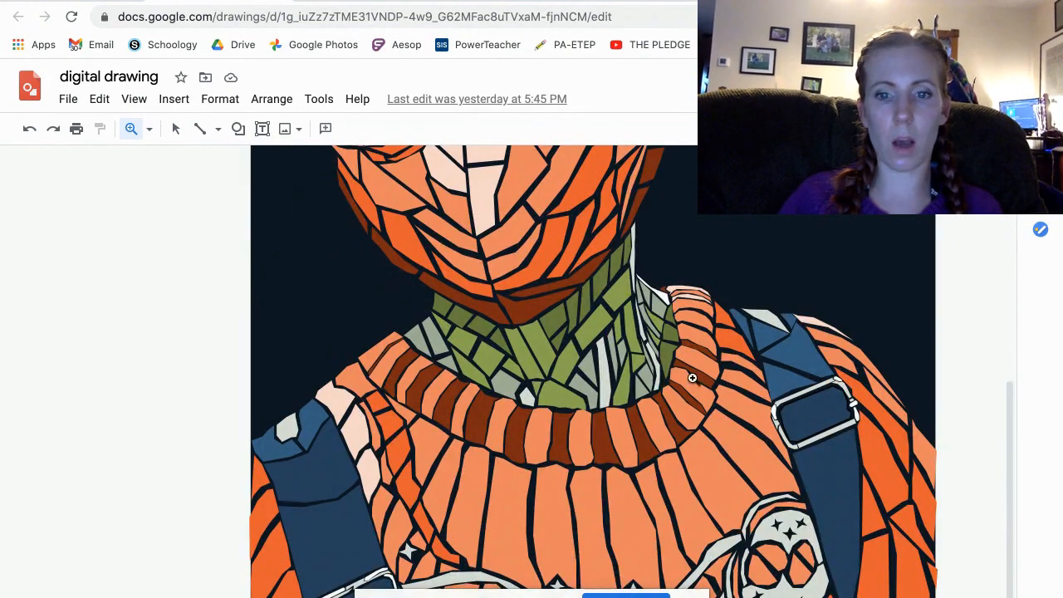
pyautogui.scroll(3, 544, 498)
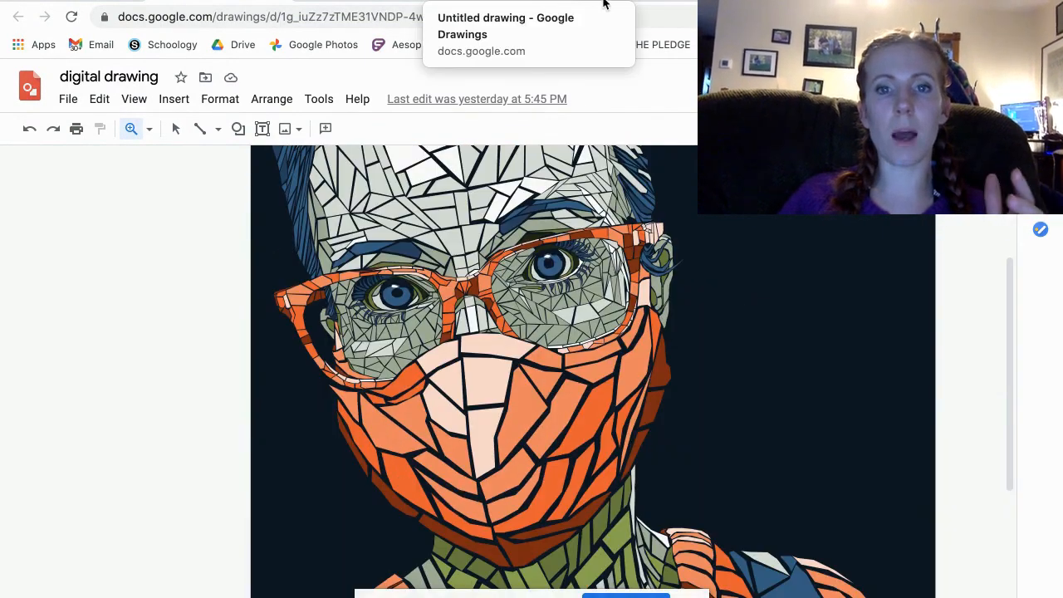
pyautogui.click(615, 2)
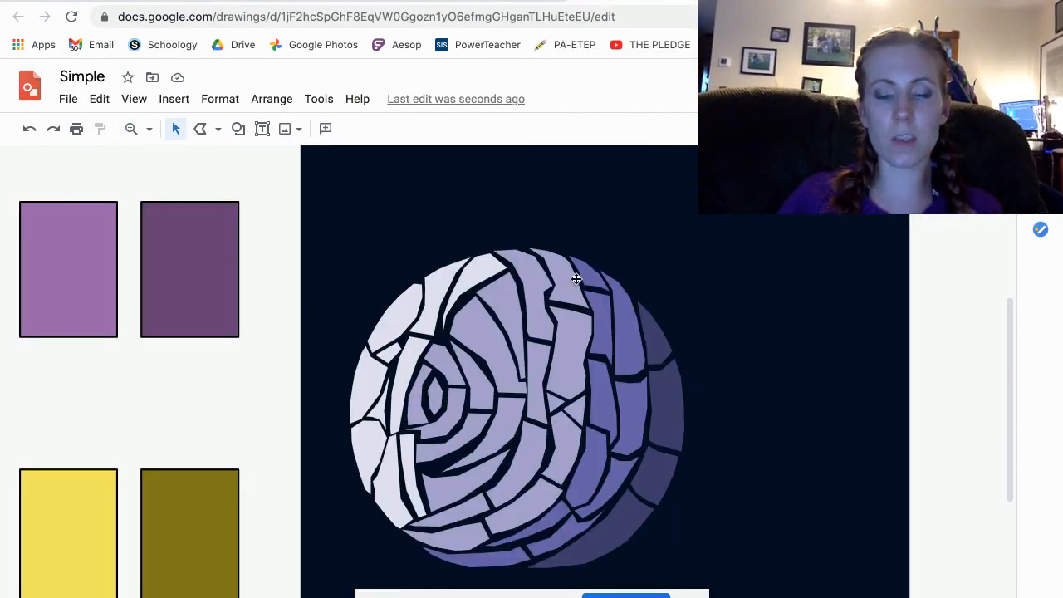